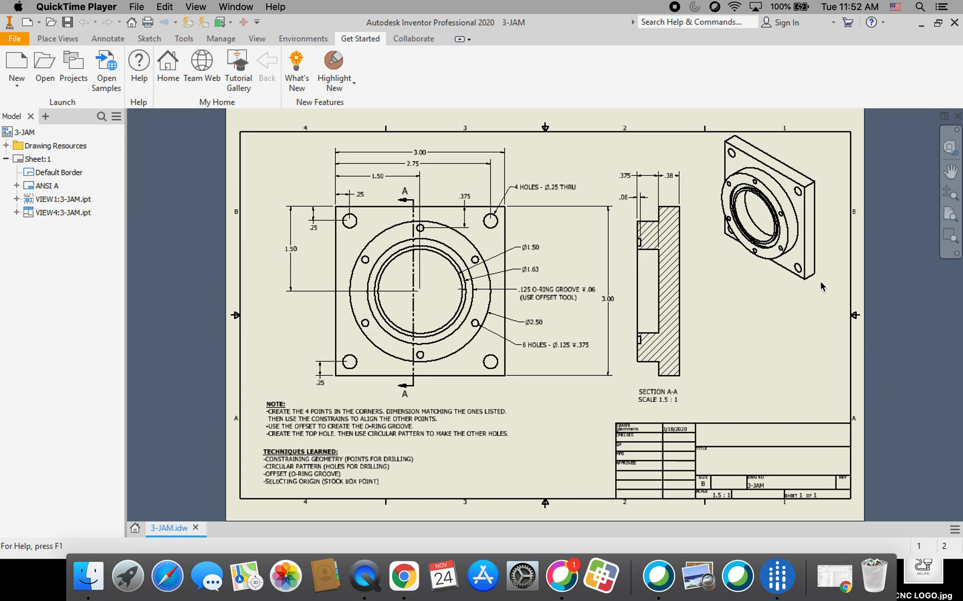
Open the 3-JAM 125 part file from the 3-JAM folder
{"action": "left_click", "coordinate": [40, 65]}
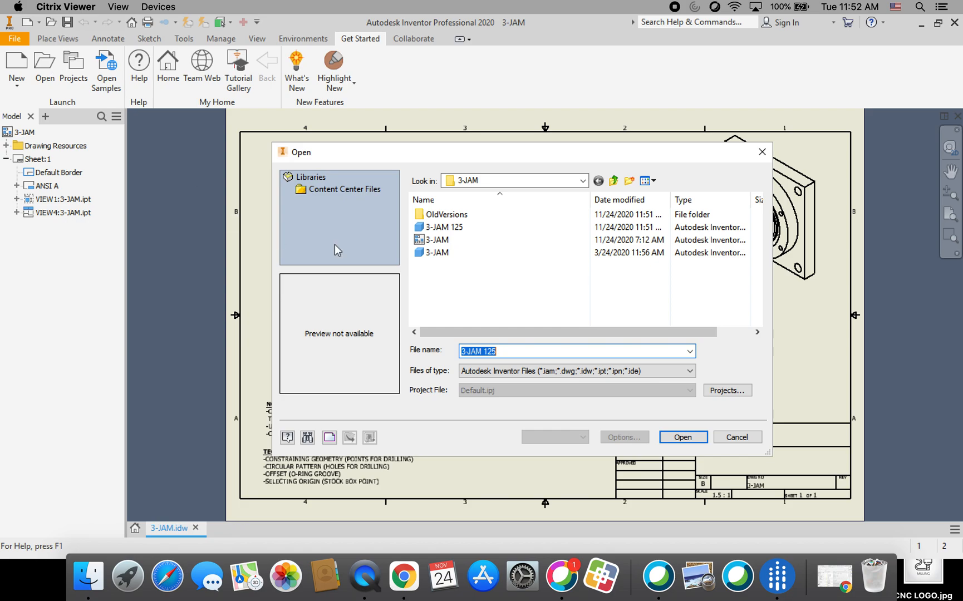
{"action": "left_click", "coordinate": [470, 227]}
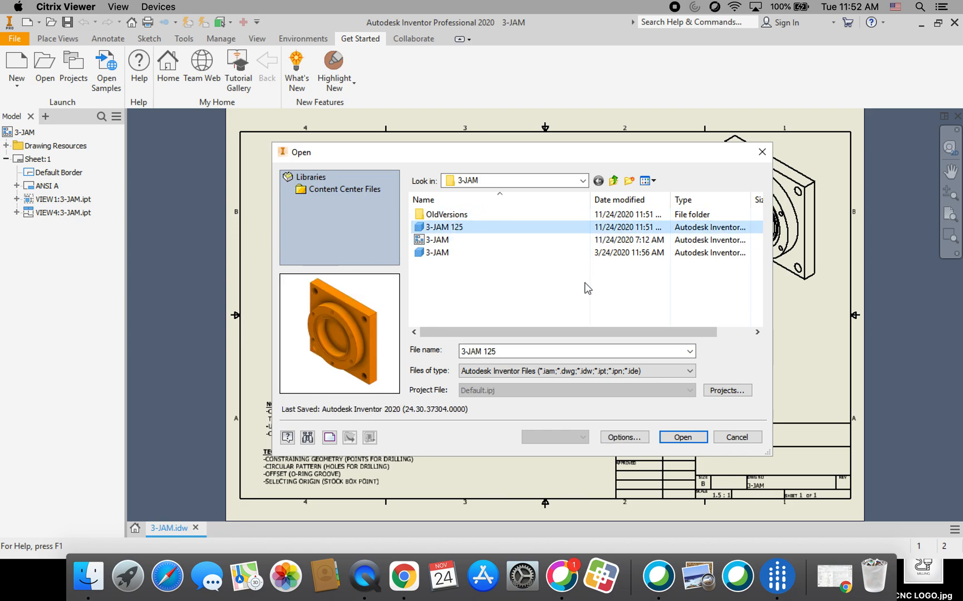
{"action": "left_click", "coordinate": [684, 437]}
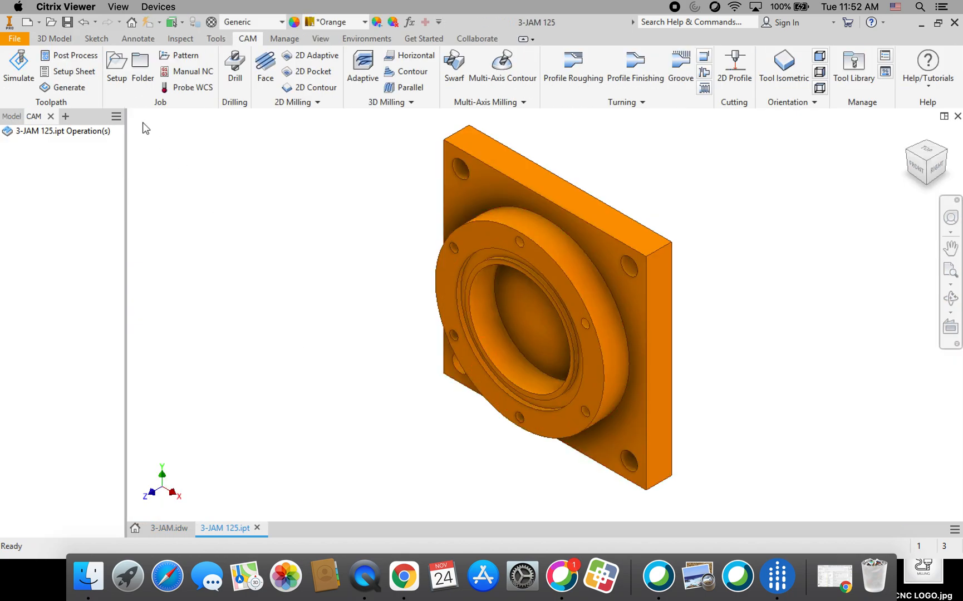
Create a CAM milling setup with its origin at the stock box's lower front corner, where X and Y are minimum and Z is maximum
{"action": "left_click", "coordinate": [55, 39]}
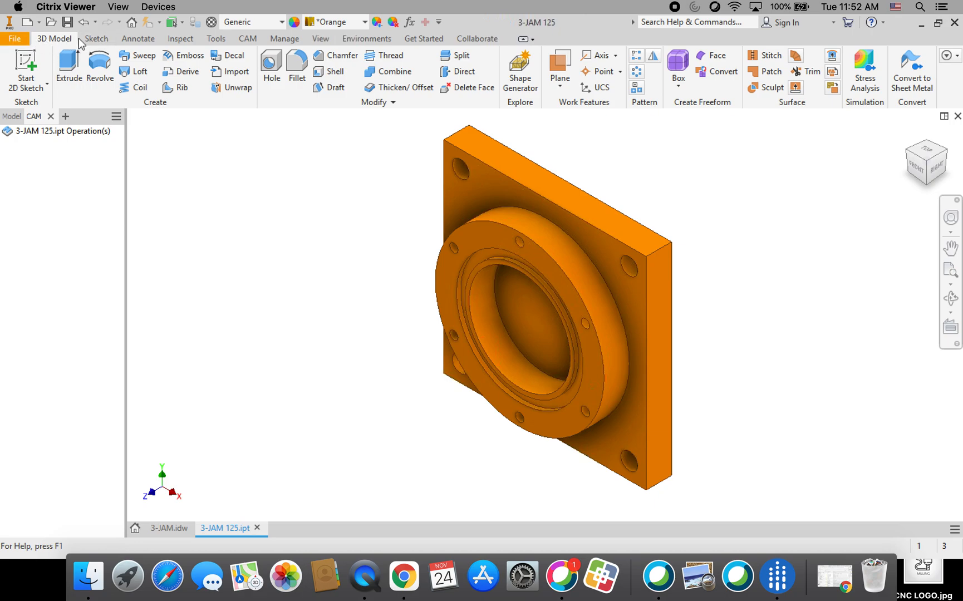
{"action": "left_click", "coordinate": [247, 39]}
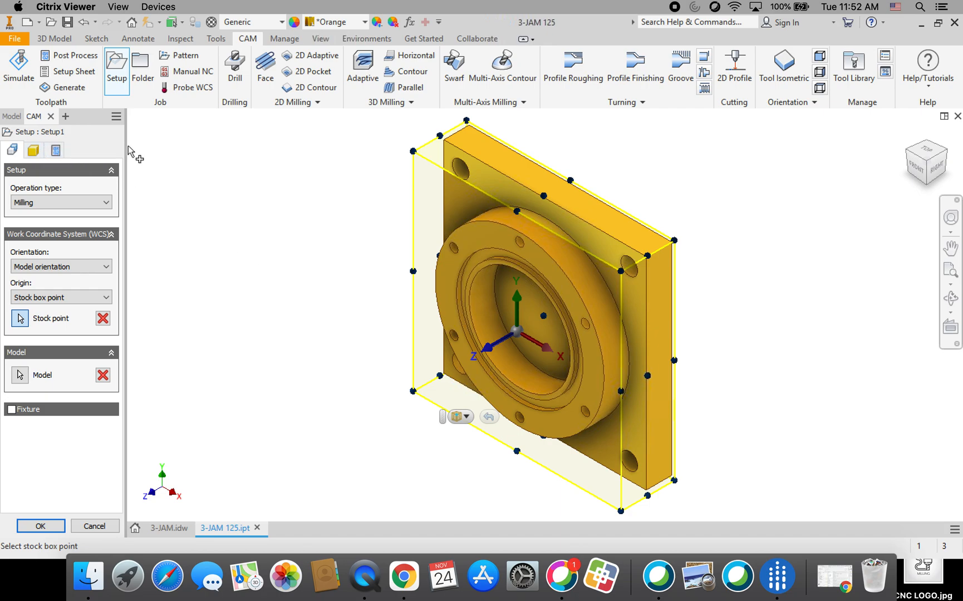
{"action": "left_click_drag", "start_coordinate": [129, 150], "coordinate": [132, 151]}
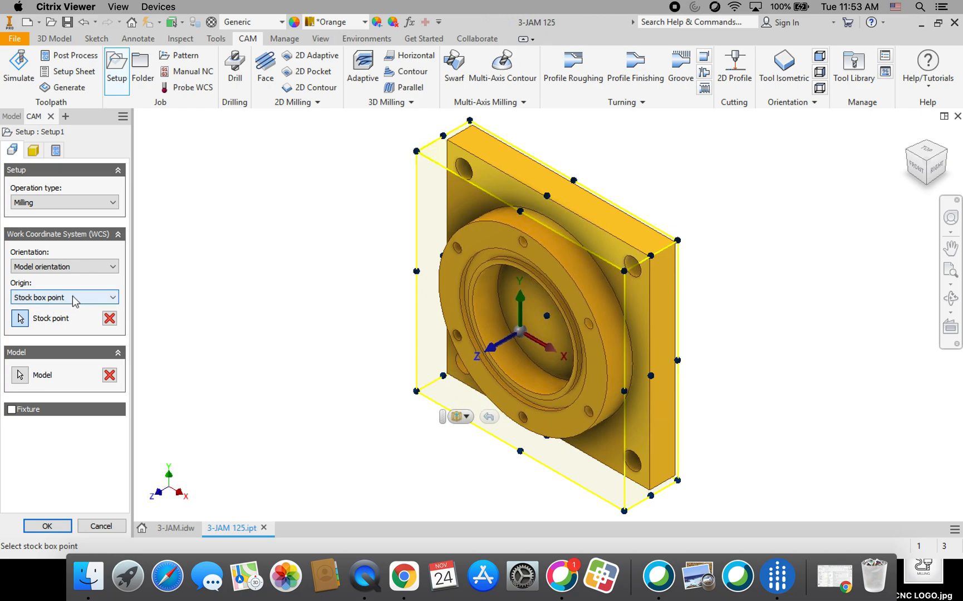
{"action": "left_click", "coordinate": [417, 392]}
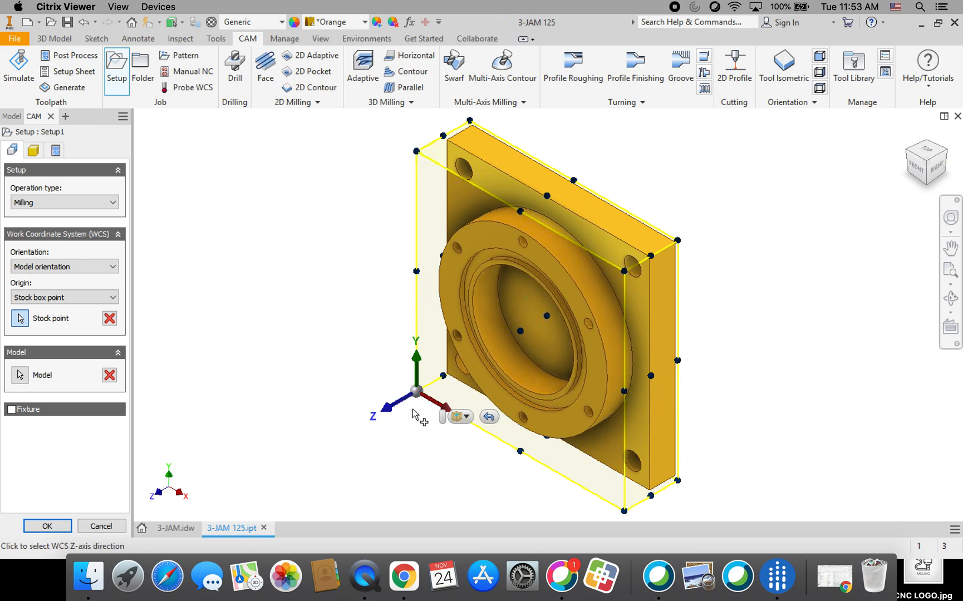
Set the setup's relative size box stock to no additional stock
{"action": "left_click", "coordinate": [34, 150]}
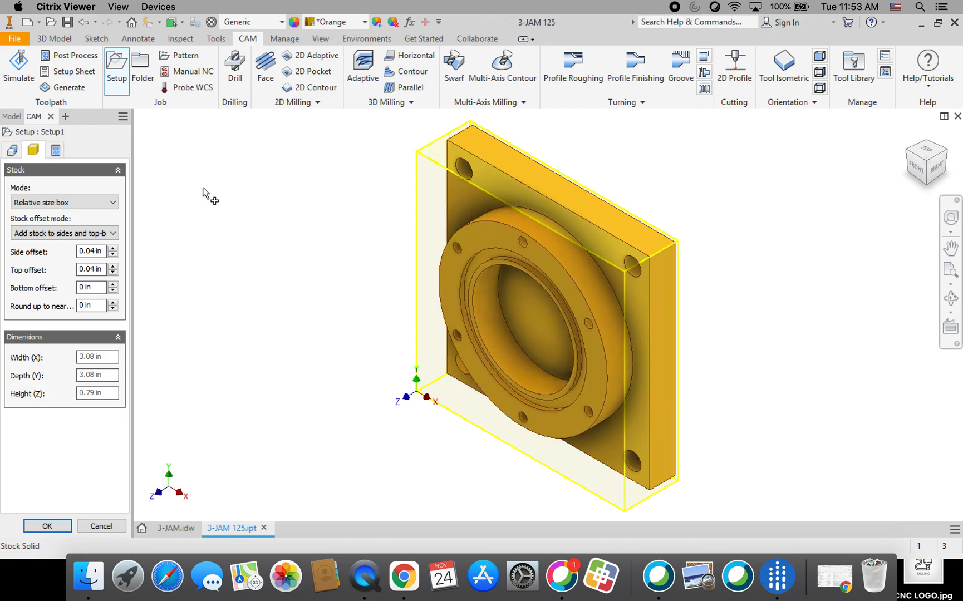
{"action": "left_click", "coordinate": [52, 234]}
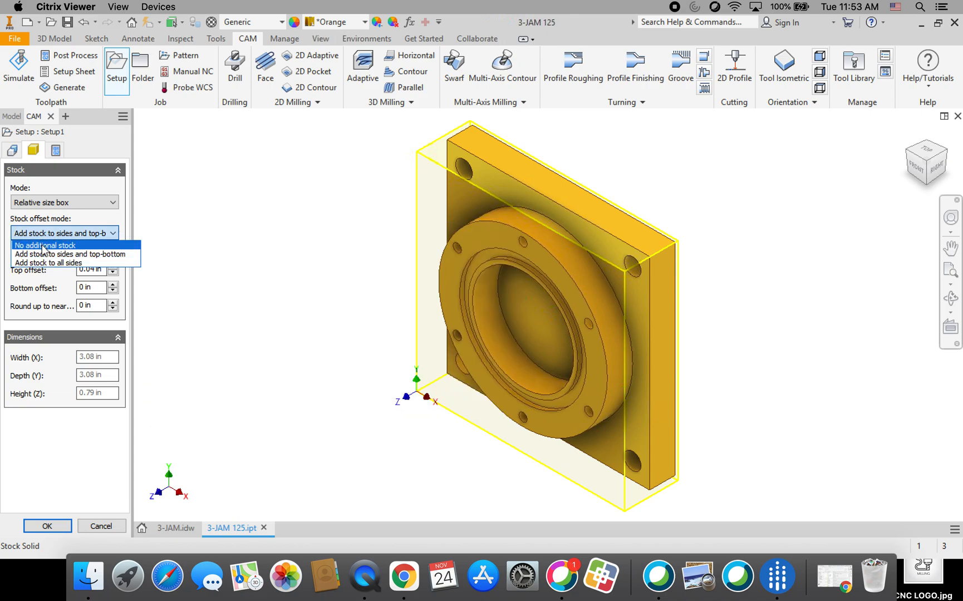
{"action": "left_click", "coordinate": [44, 248]}
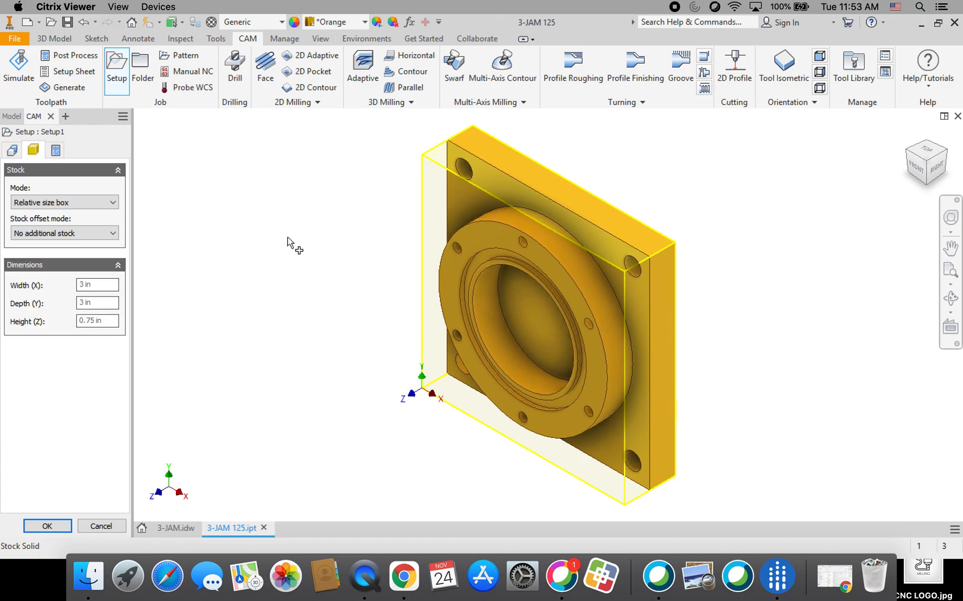
Set the setup's program name to 3-JAM followed by the author's surname, and finish the setup
{"action": "left_click", "coordinate": [57, 151]}
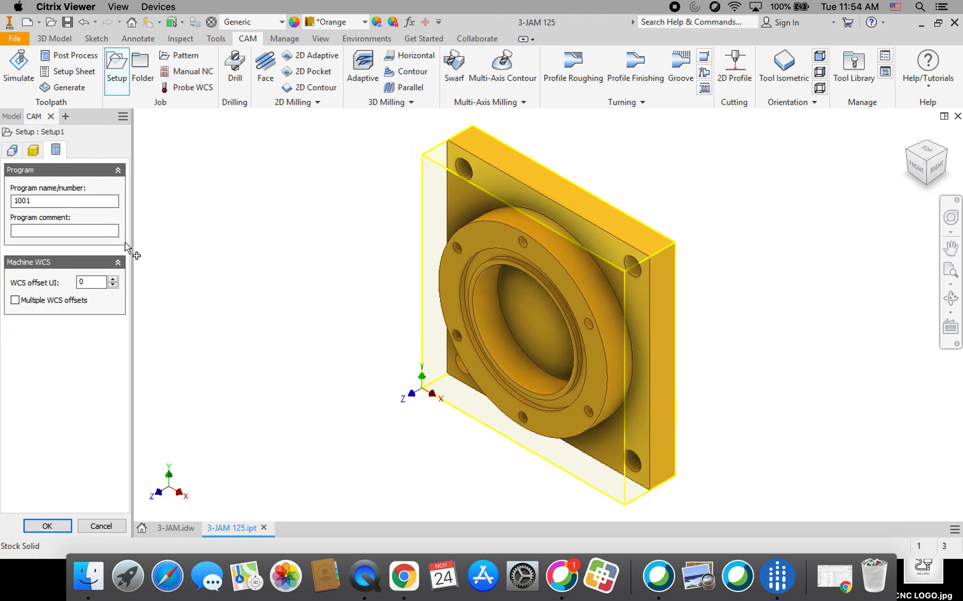
{"action": "left_click_drag", "start_coordinate": [39, 203], "coordinate": [1, 206]}
{"action": "type", "text": "3-JAM Lammers"}
{"action": "left_click", "coordinate": [55, 525]}
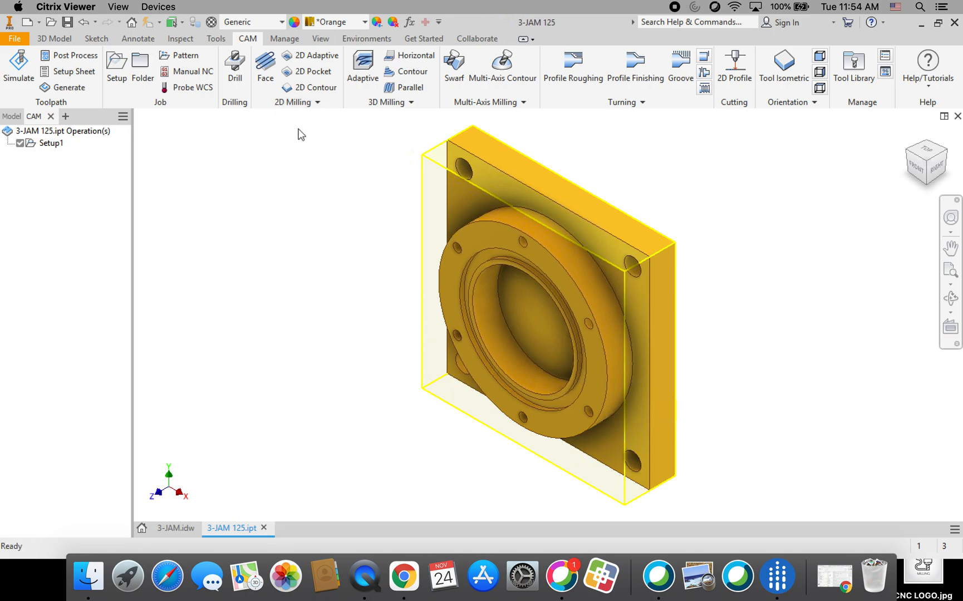
Start a 2D Pocket operation using the #1 1/8" flat end mill from the Butler MS Tool Library
{"action": "left_click", "coordinate": [323, 73]}
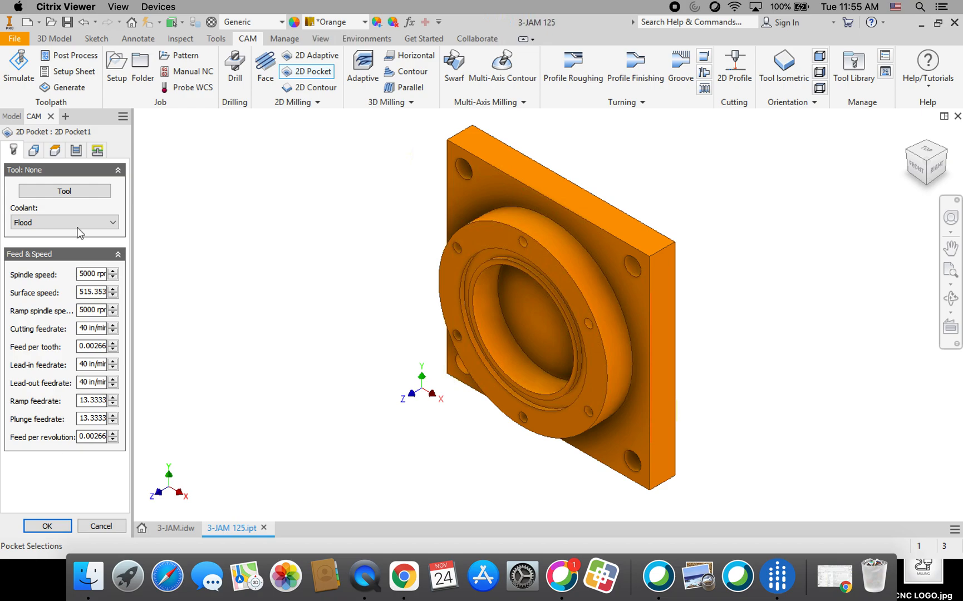
{"action": "left_click", "coordinate": [85, 192]}
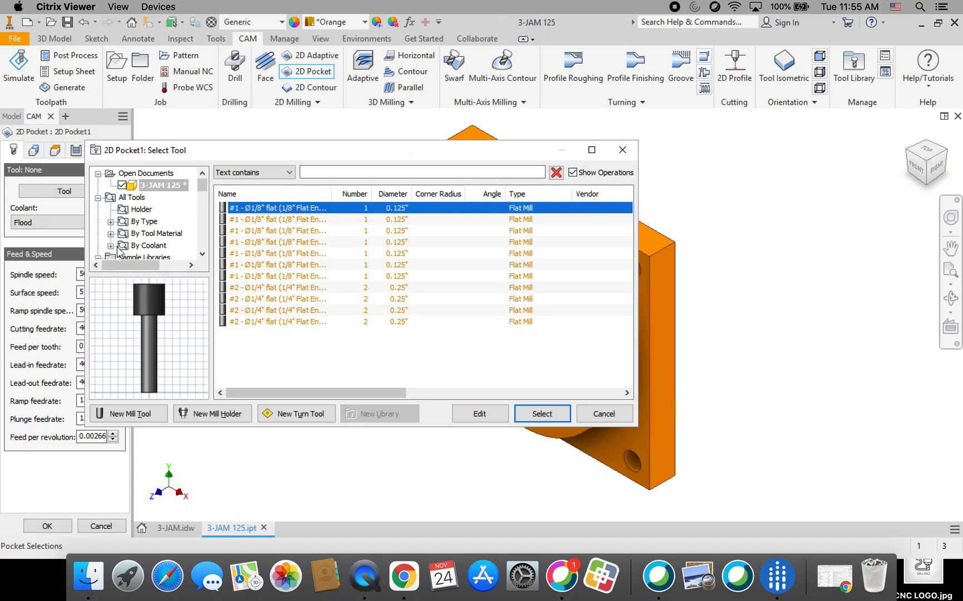
{"action": "left_click_drag", "start_coordinate": [204, 185], "coordinate": [204, 245]}
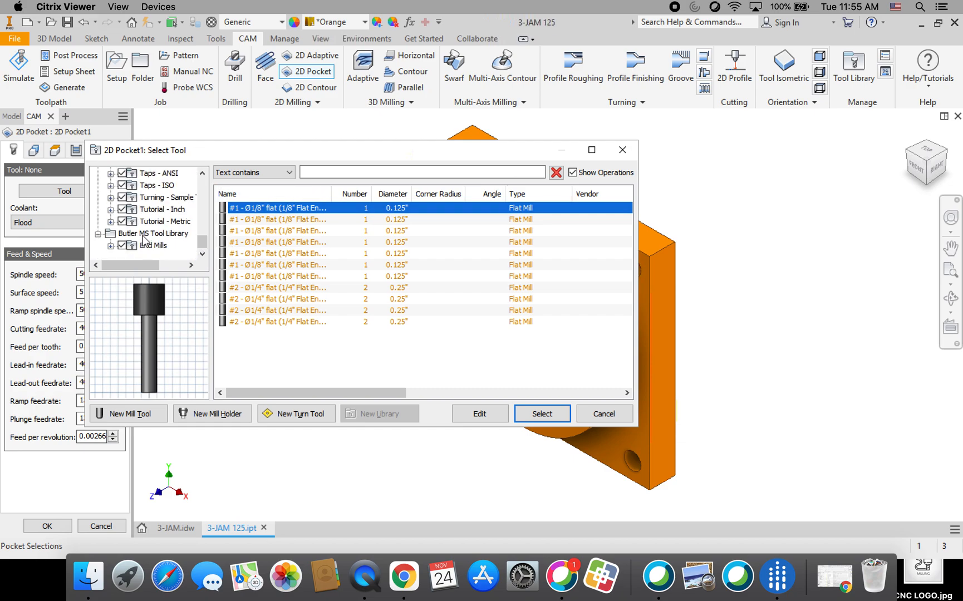
{"action": "left_click", "coordinate": [165, 233]}
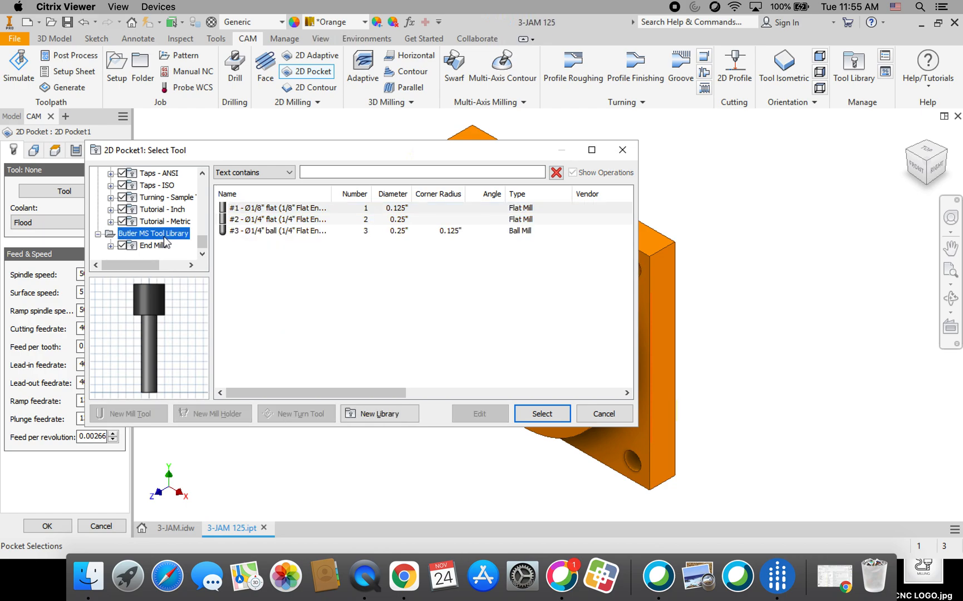
{"action": "left_click", "coordinate": [252, 210]}
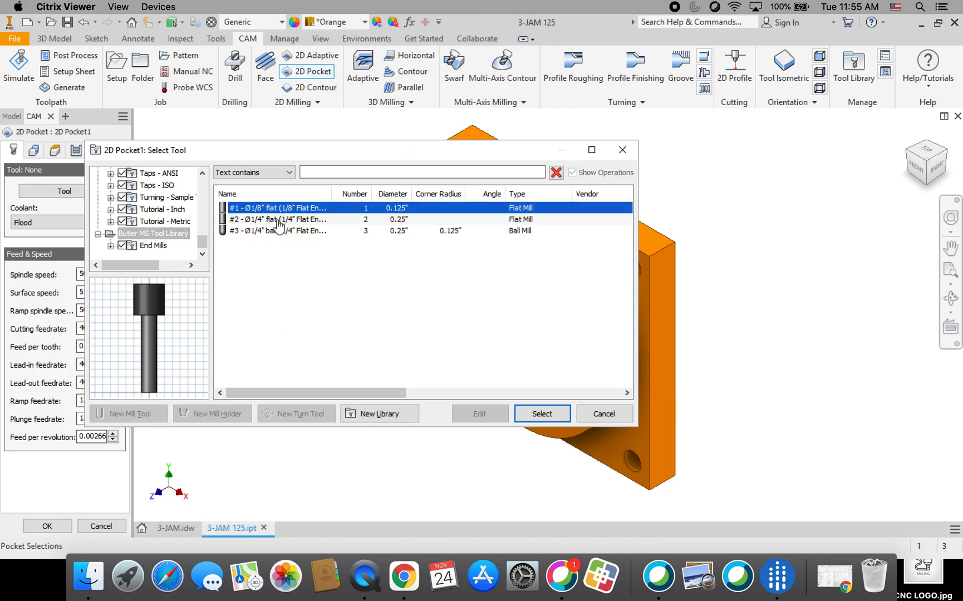
{"action": "left_click", "coordinate": [562, 416]}
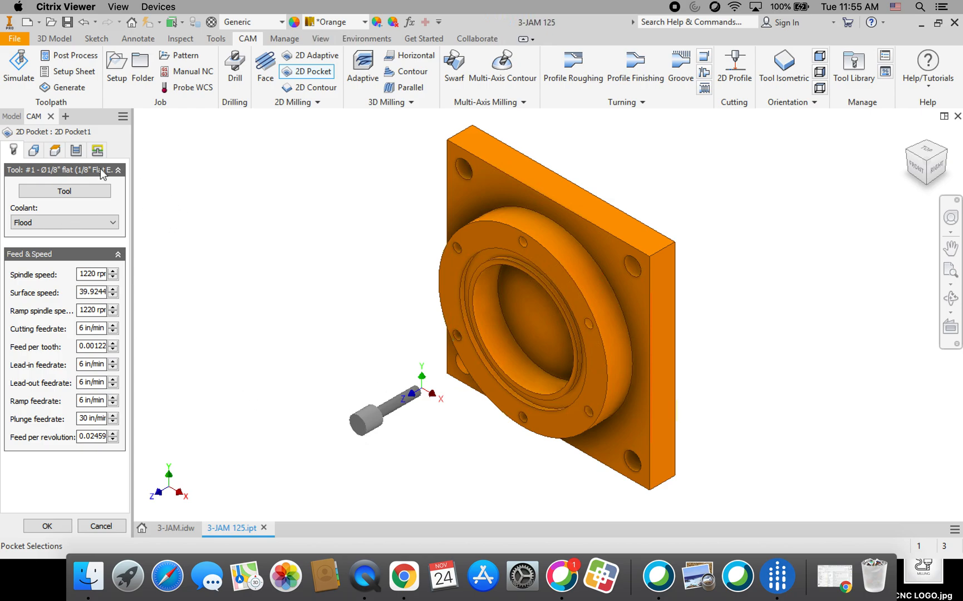
Select the floor of the central round bore and the square plate face around the boss as pocket geometry
{"action": "left_click", "coordinate": [33, 150]}
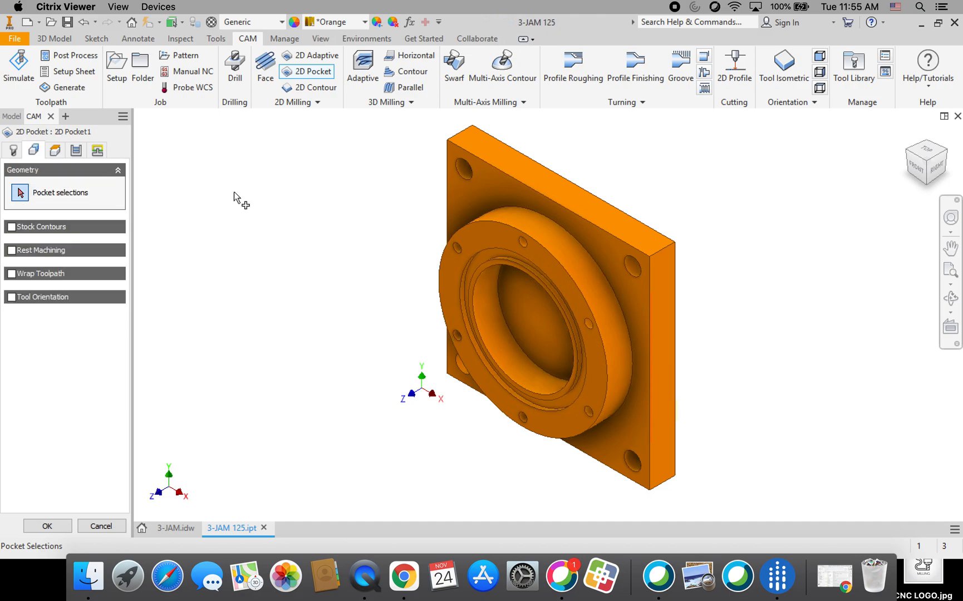
{"action": "left_click", "coordinate": [528, 307]}
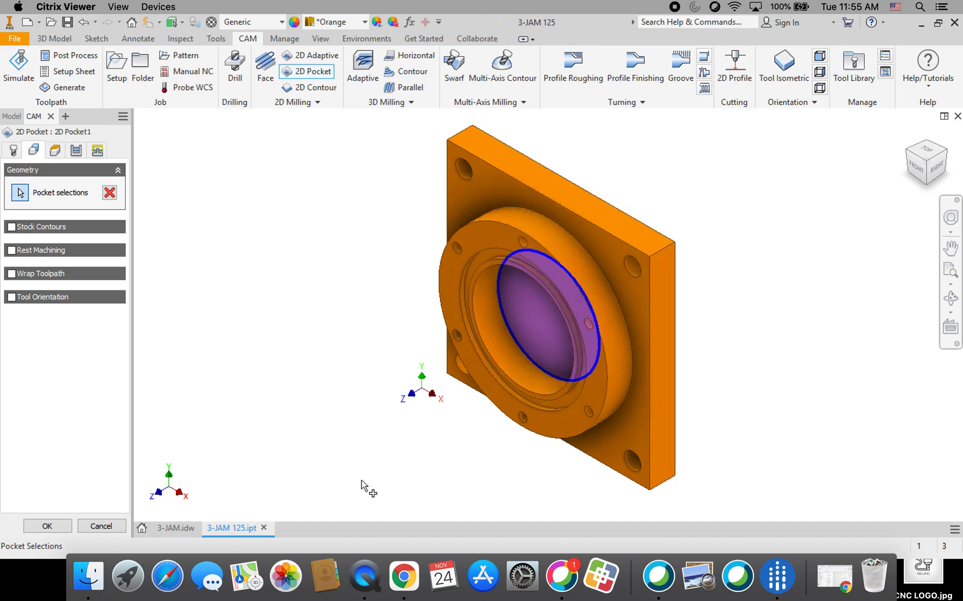
{"action": "left_click", "coordinate": [469, 190]}
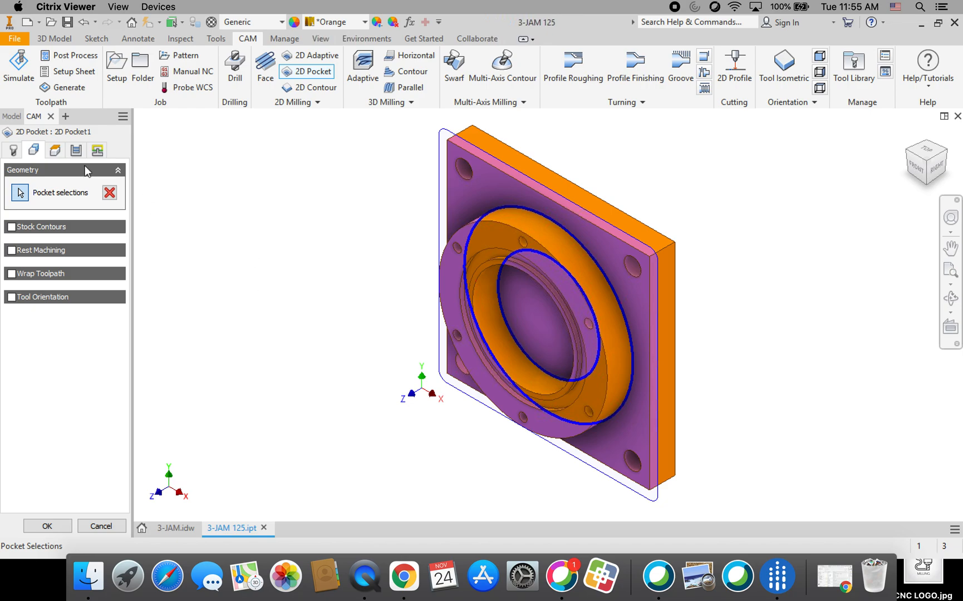
Set the pocket's clearance height to 0.2 in from stock top and reference its feed height to stock top
{"action": "left_click", "coordinate": [55, 155]}
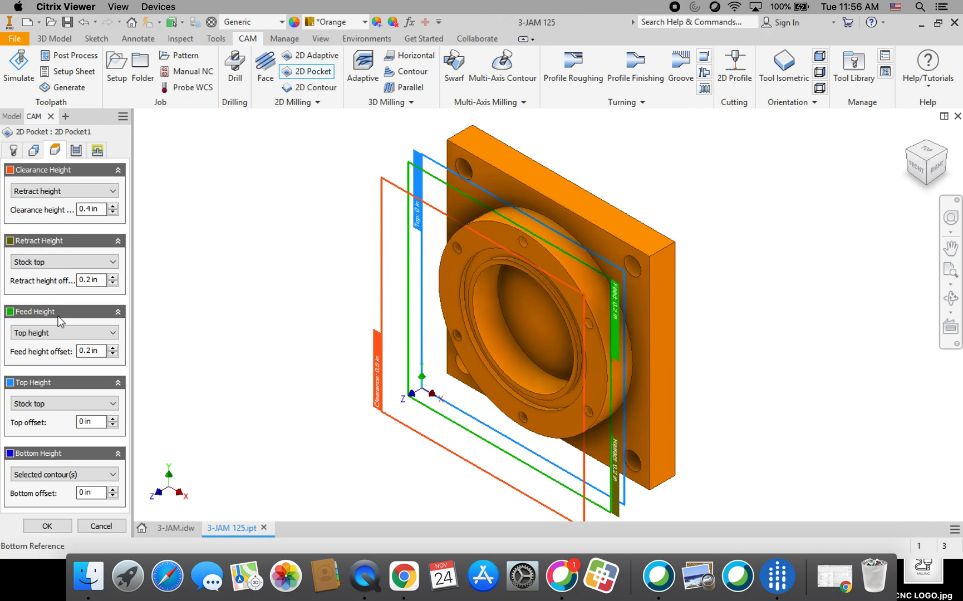
{"action": "left_click", "coordinate": [99, 190]}
{"action": "left_click", "coordinate": [106, 254]}
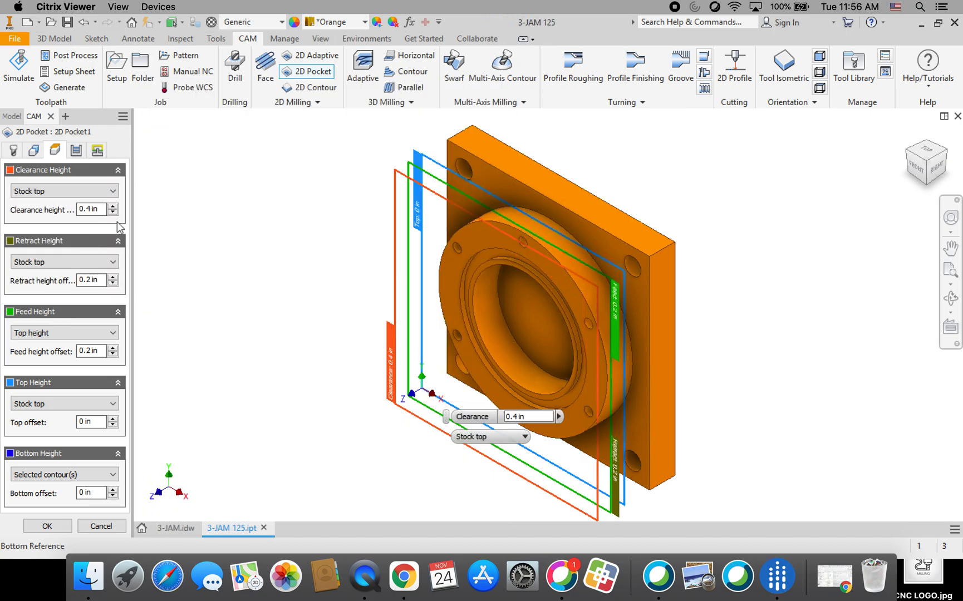
{"action": "left_click", "coordinate": [113, 213]}
{"action": "left_click", "coordinate": [113, 213]}
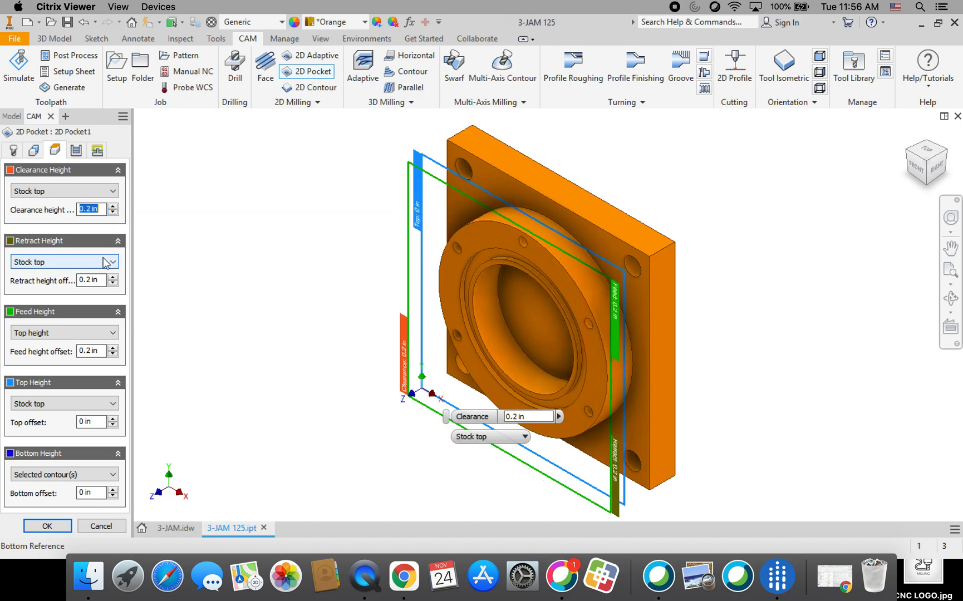
{"action": "left_click", "coordinate": [84, 333]}
{"action": "left_click", "coordinate": [50, 402]}
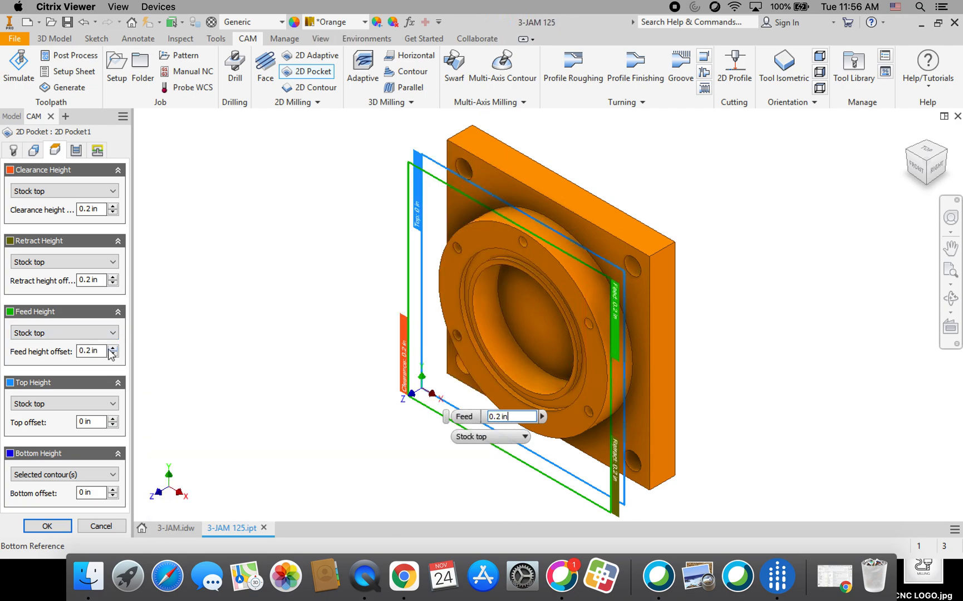
Enable multiple depths with a 0.188 in maximum roughing stepdown and turn off stock to leave for the pocket
{"action": "left_click", "coordinate": [77, 150]}
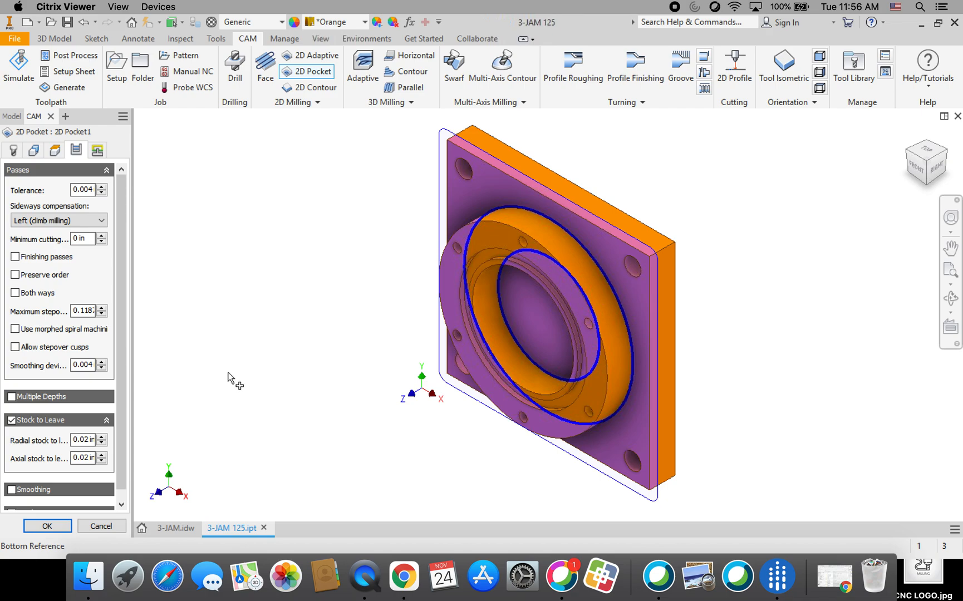
{"action": "left_click", "coordinate": [12, 398]}
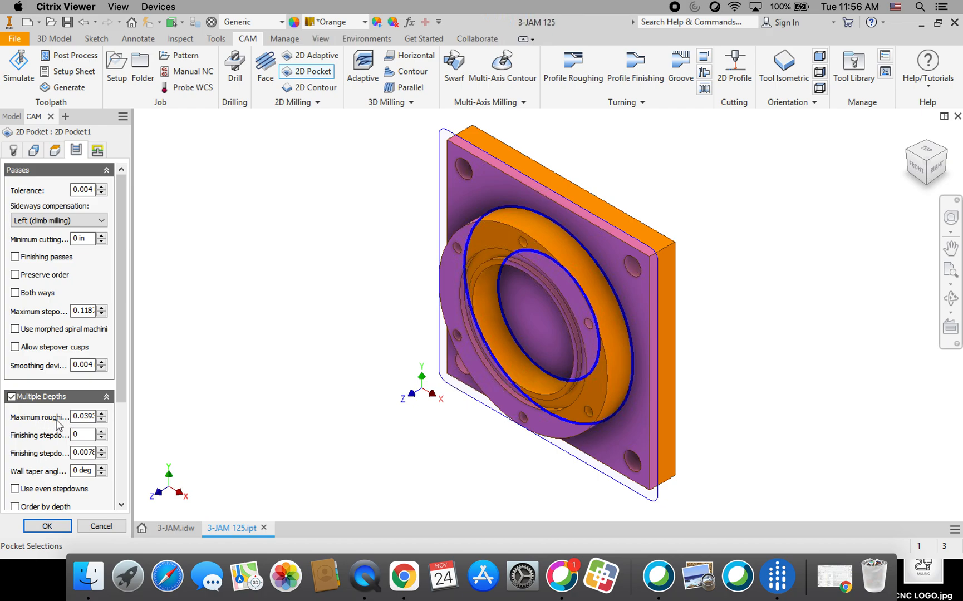
{"action": "mouse_move", "coordinate": [76, 421]}
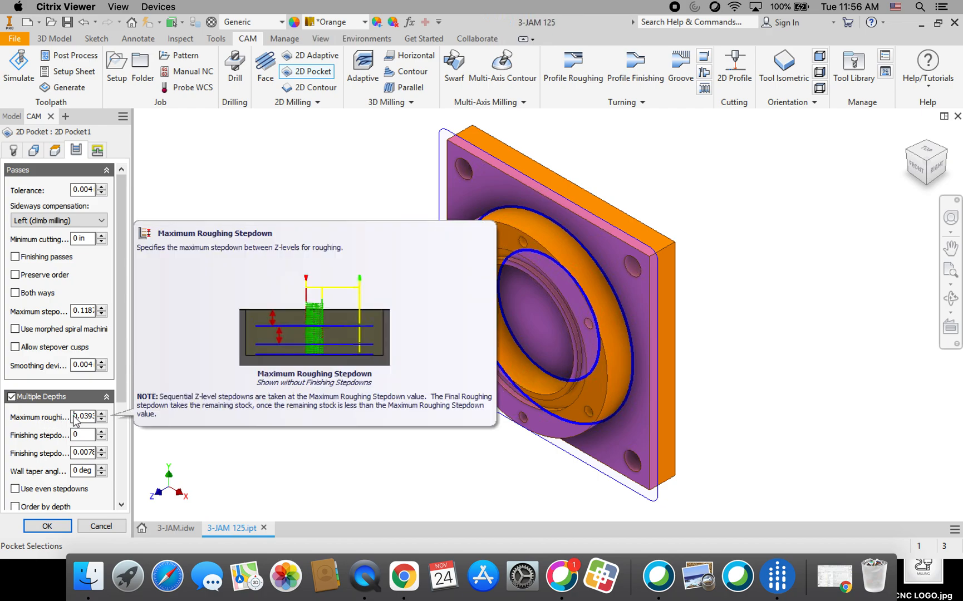
{"action": "left_click_drag", "start_coordinate": [76, 421], "coordinate": [102, 421]}
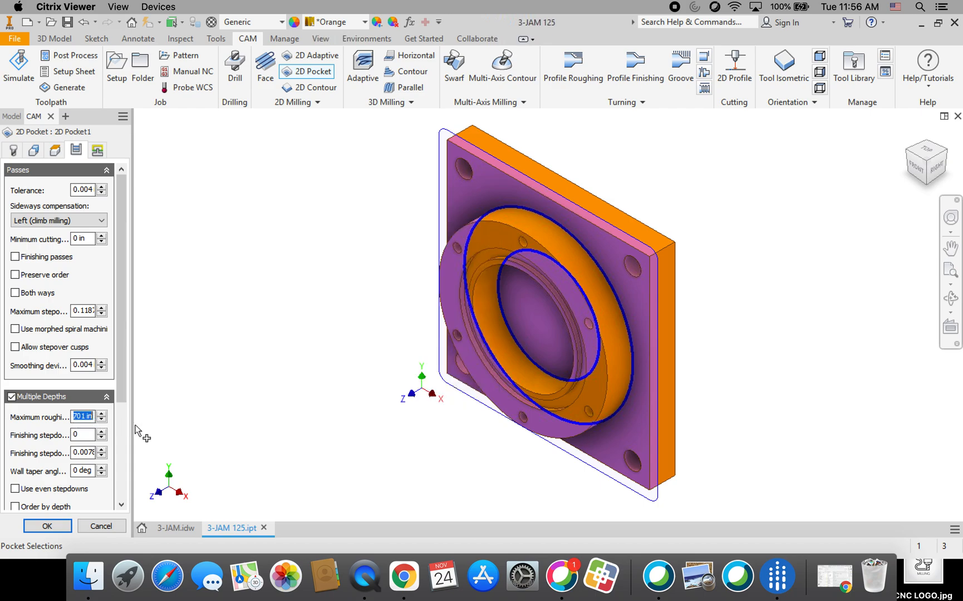
{"action": "type", "text": ".188"}
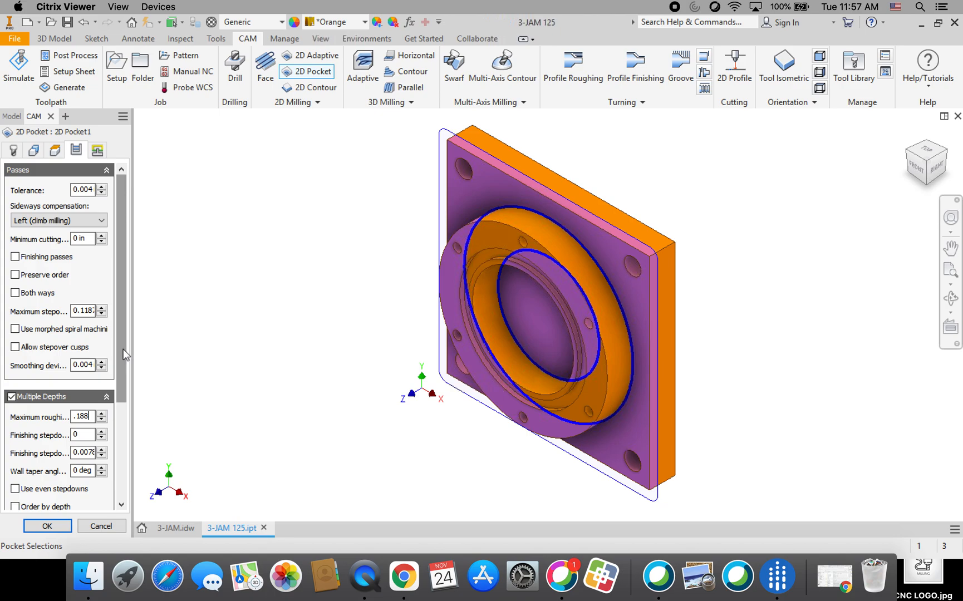
{"action": "left_click_drag", "start_coordinate": [123, 350], "coordinate": [135, 474]}
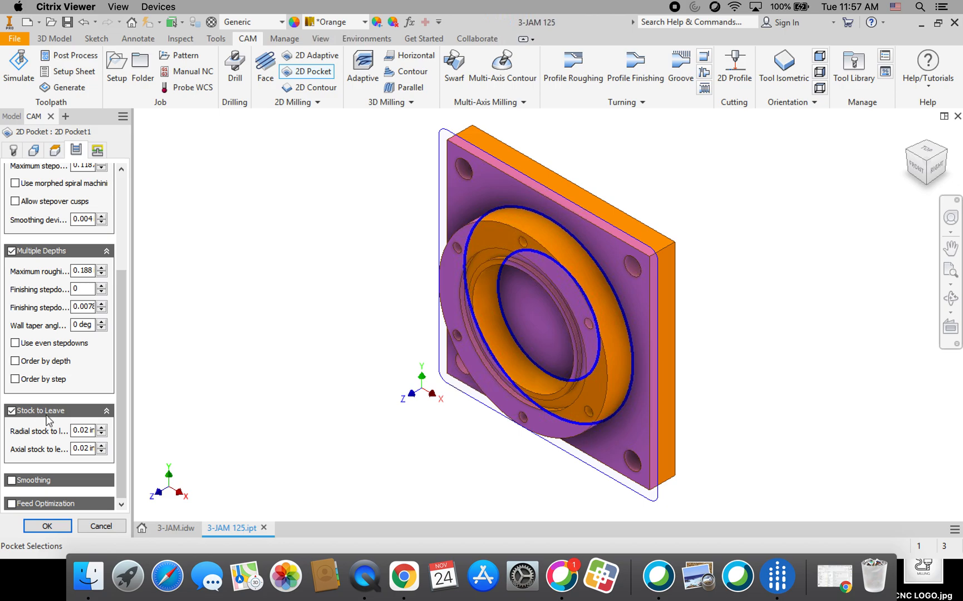
{"action": "left_click", "coordinate": [11, 411]}
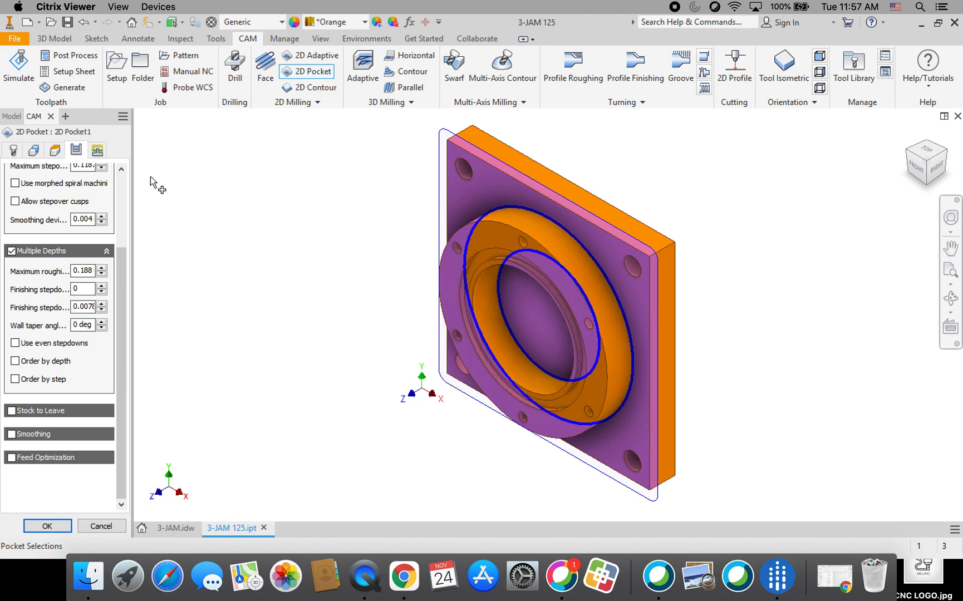
Turn off both the lead-in and lead-out moves in the pocket's linking settings
{"action": "left_click", "coordinate": [97, 150]}
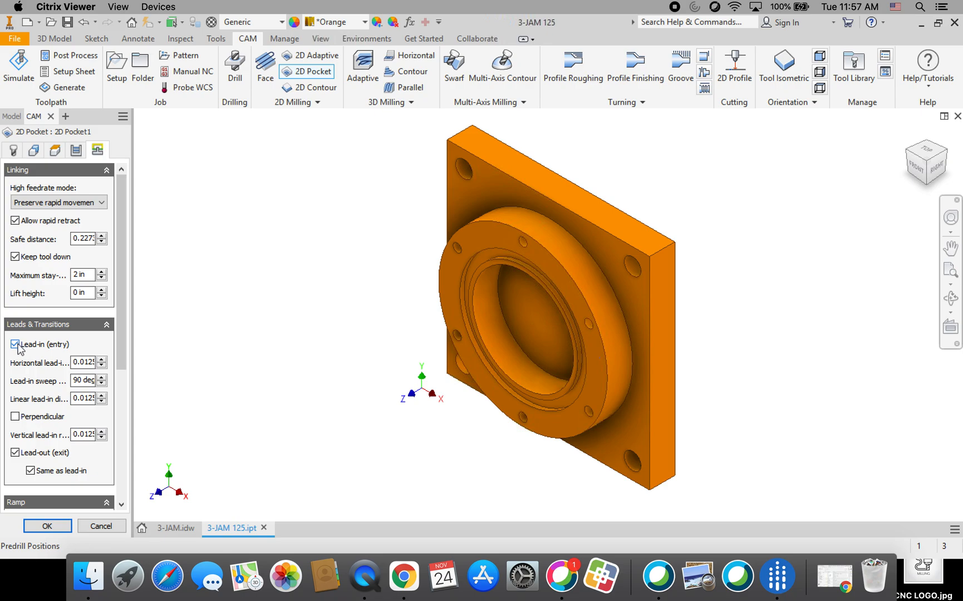
{"action": "mouse_move", "coordinate": [17, 348]}
{"action": "left_click", "coordinate": [17, 347]}
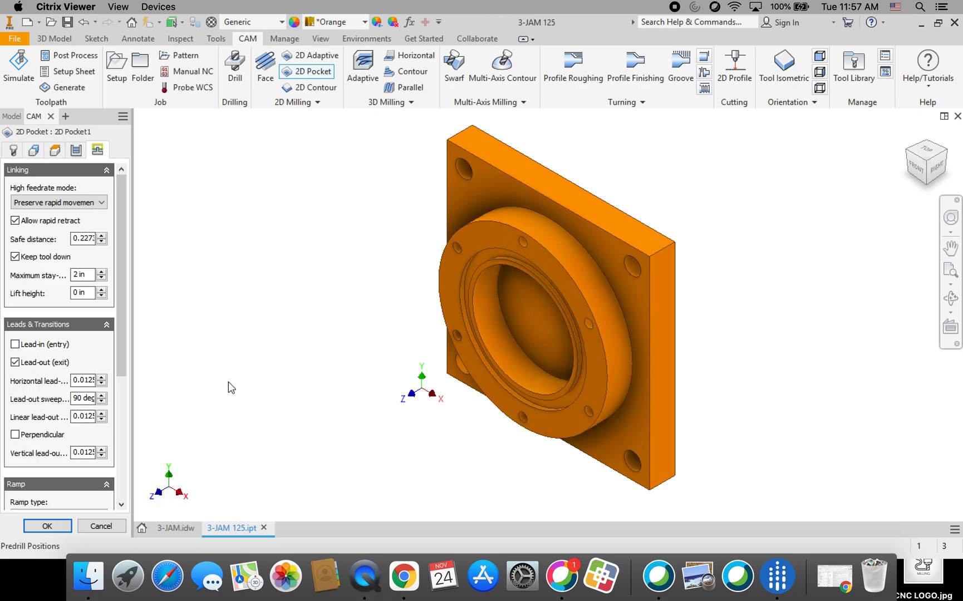
{"action": "left_click", "coordinate": [15, 363]}
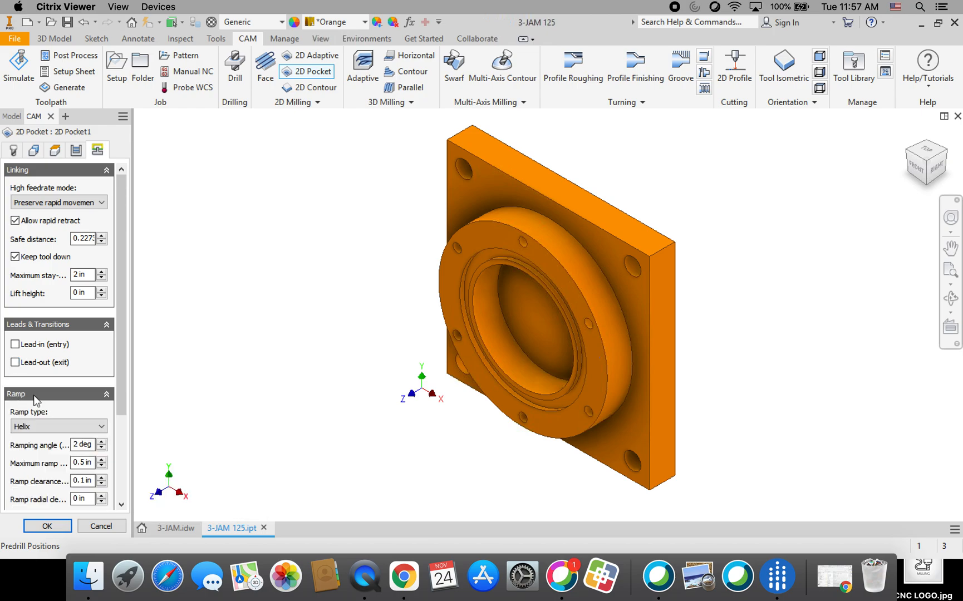
Set the pocket's ramp type to Plunge and accept the finished operation
{"action": "left_click", "coordinate": [39, 426]}
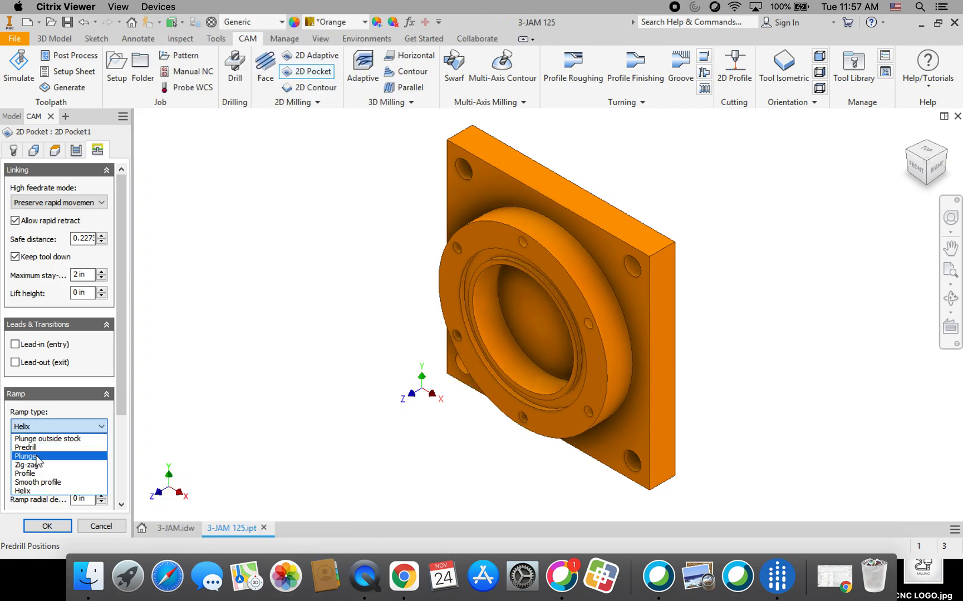
{"action": "left_click", "coordinate": [37, 457]}
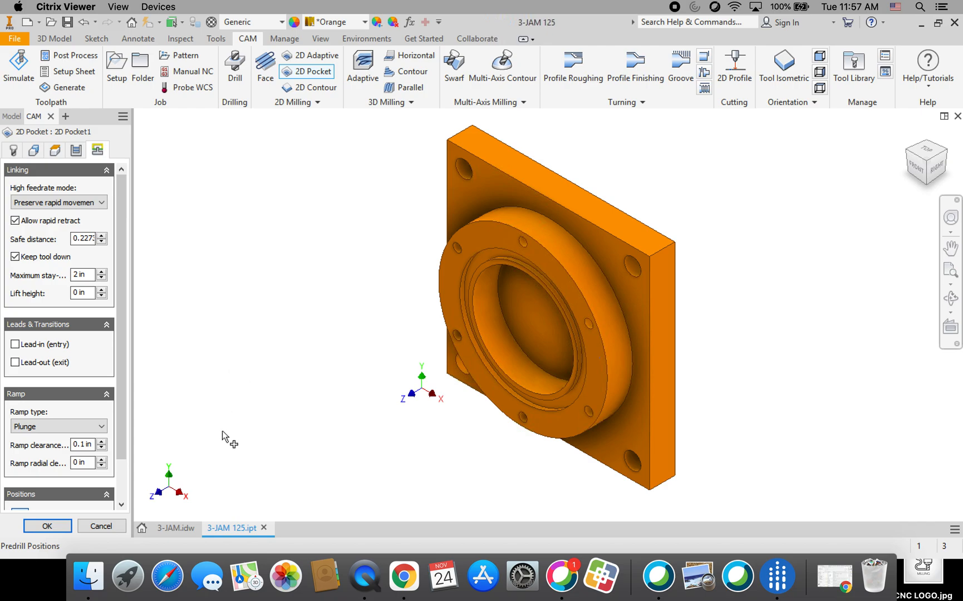
{"action": "left_click", "coordinate": [47, 527]}
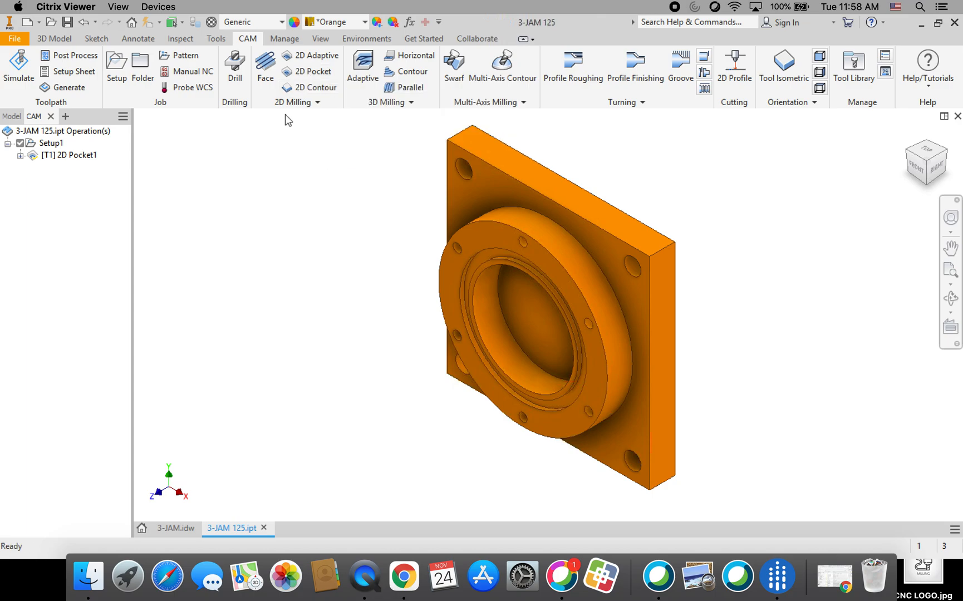
Start a second 2D Pocket operation and assign it the #1 1/8" flat end mill from the Butler MS Tool Library
{"action": "left_click", "coordinate": [314, 72]}
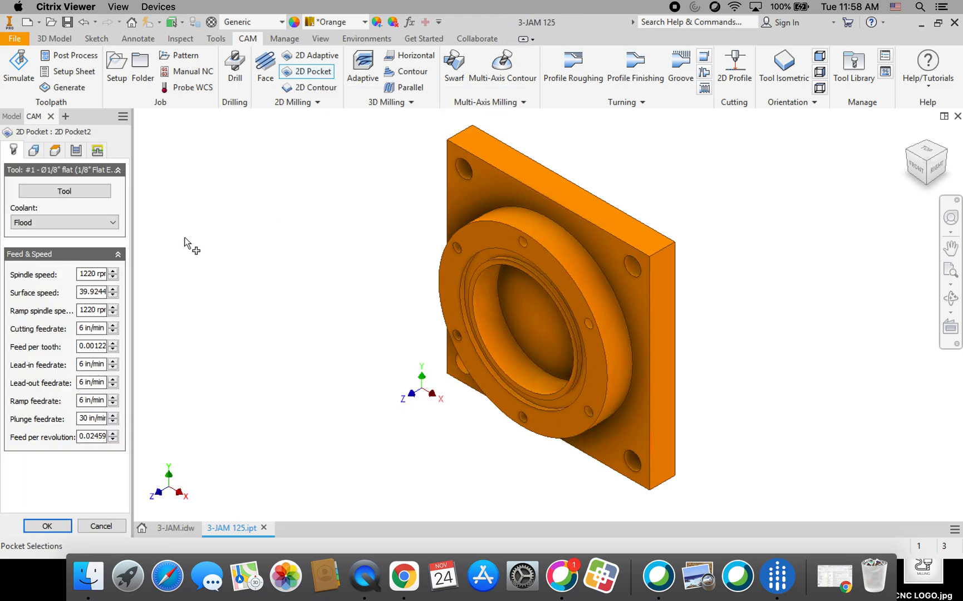
{"action": "left_click", "coordinate": [58, 191]}
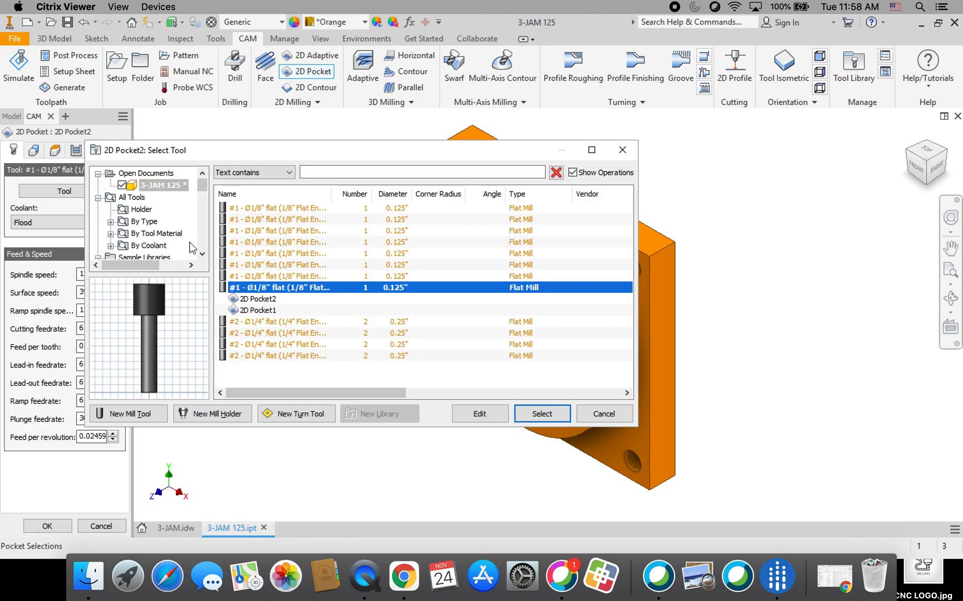
{"action": "left_click_drag", "start_coordinate": [202, 185], "coordinate": [204, 245]}
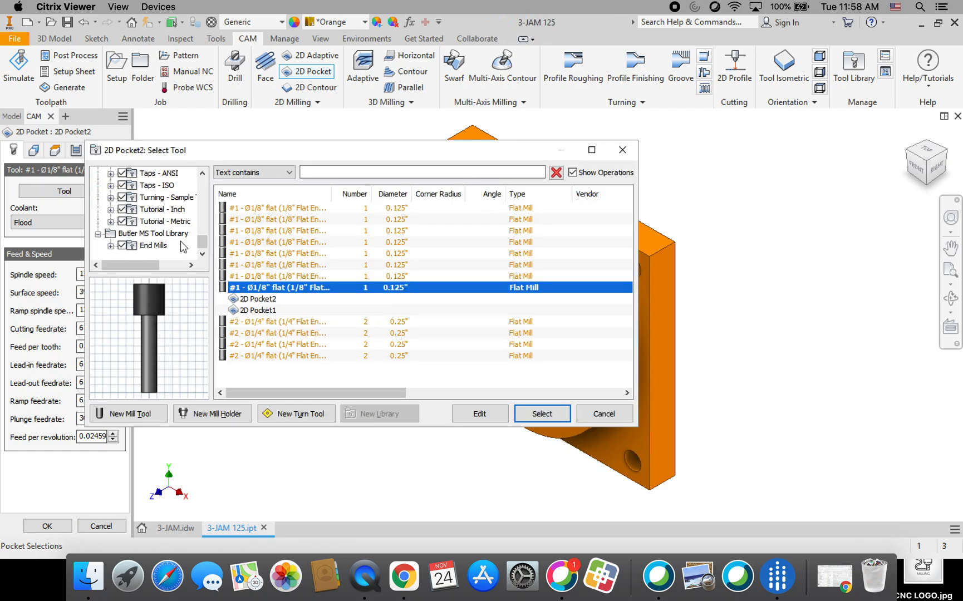
{"action": "left_click", "coordinate": [170, 235]}
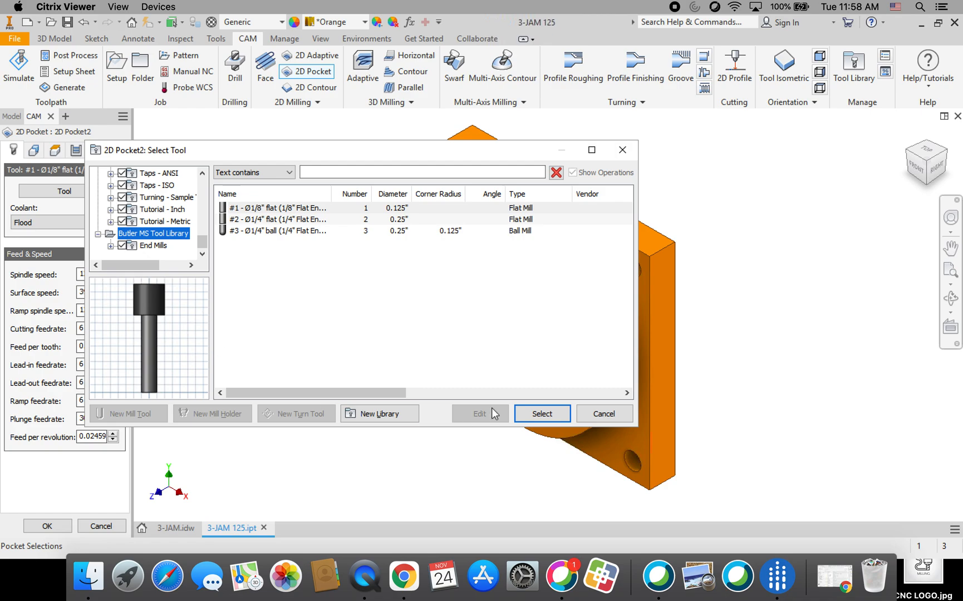
{"action": "left_click", "coordinate": [253, 211]}
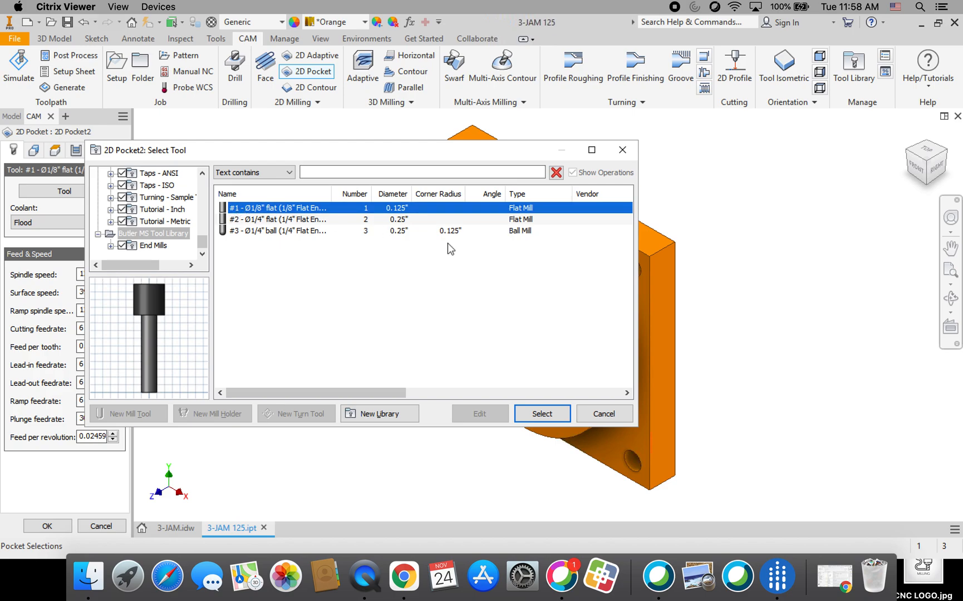
{"action": "left_click", "coordinate": [547, 413]}
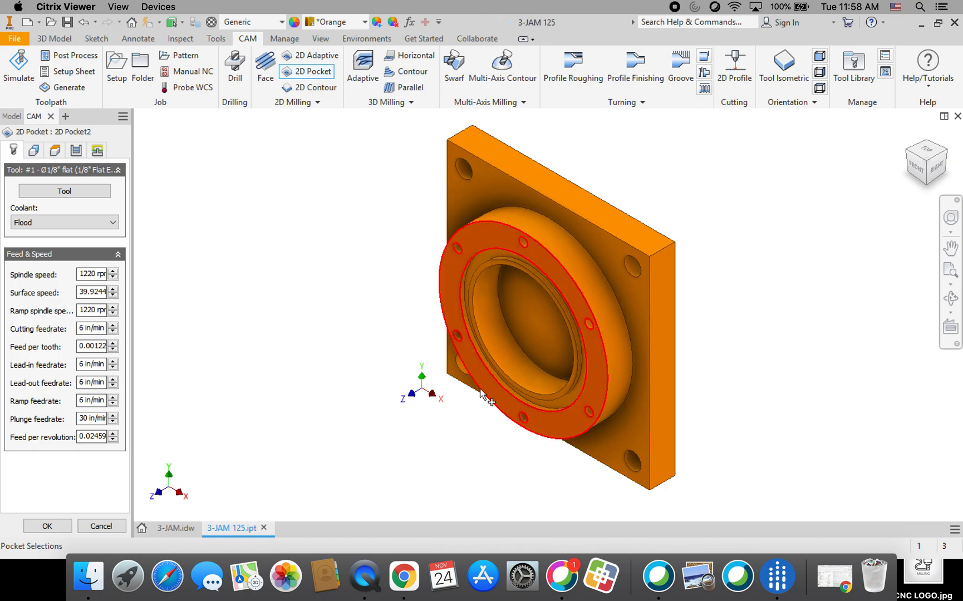
Select the far-side circular edge of the plate's upper-left corner hole as pocket geometry
{"action": "left_click", "coordinate": [34, 151]}
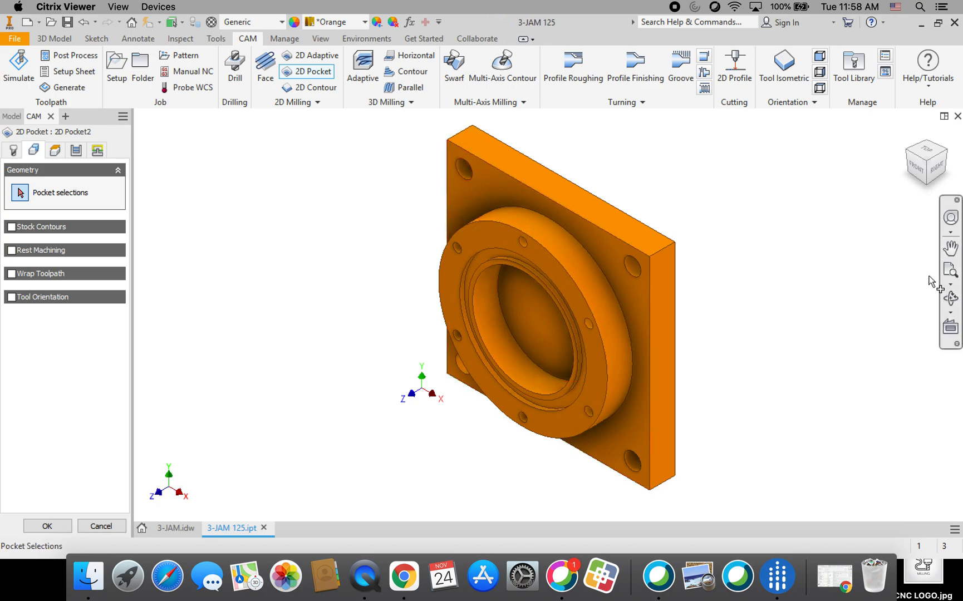
{"action": "left_click", "coordinate": [952, 299]}
{"action": "left_click", "coordinate": [947, 301]}
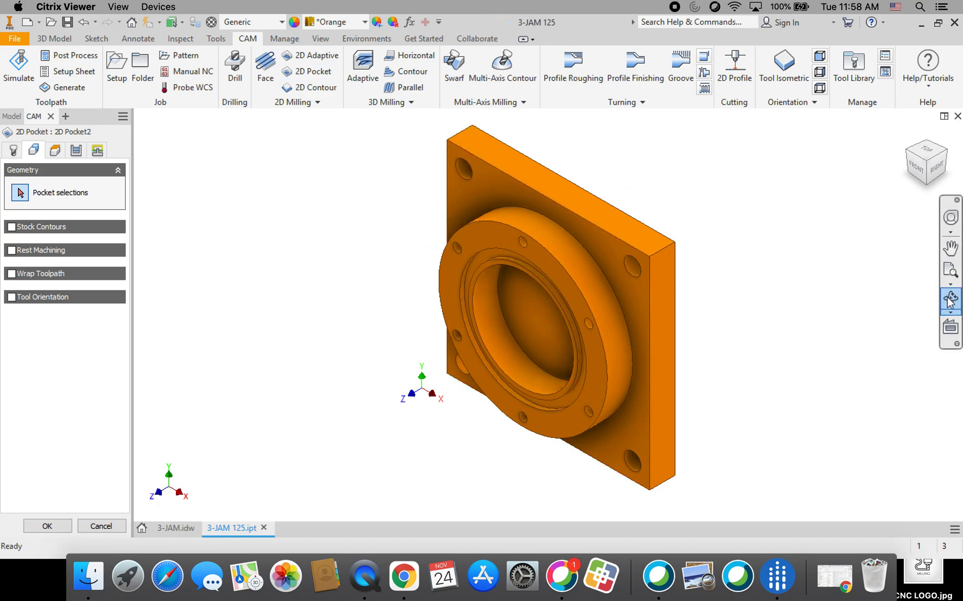
{"action": "left_click", "coordinate": [950, 300]}
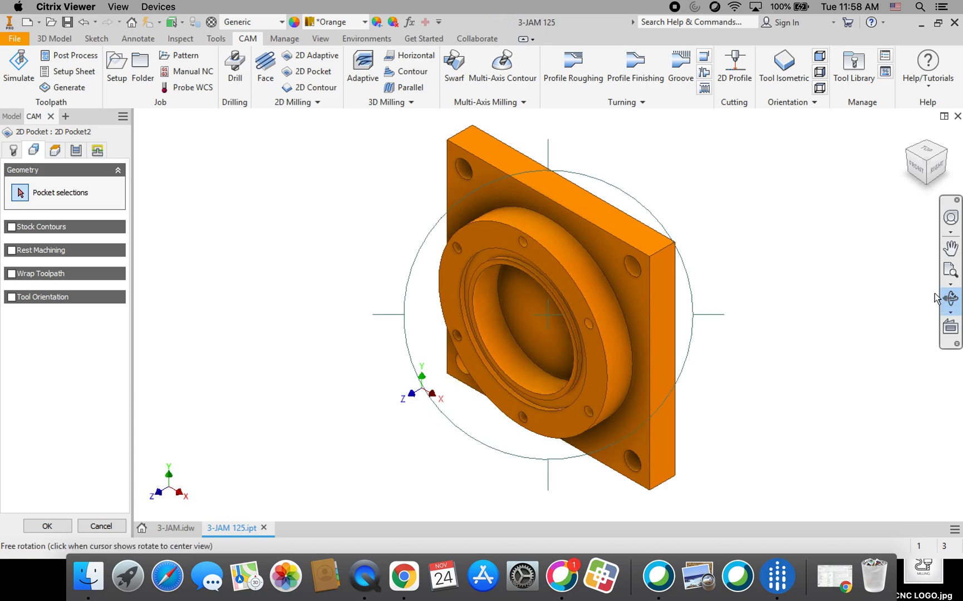
{"action": "left_click_drag", "start_coordinate": [523, 342], "coordinate": [581, 296]}
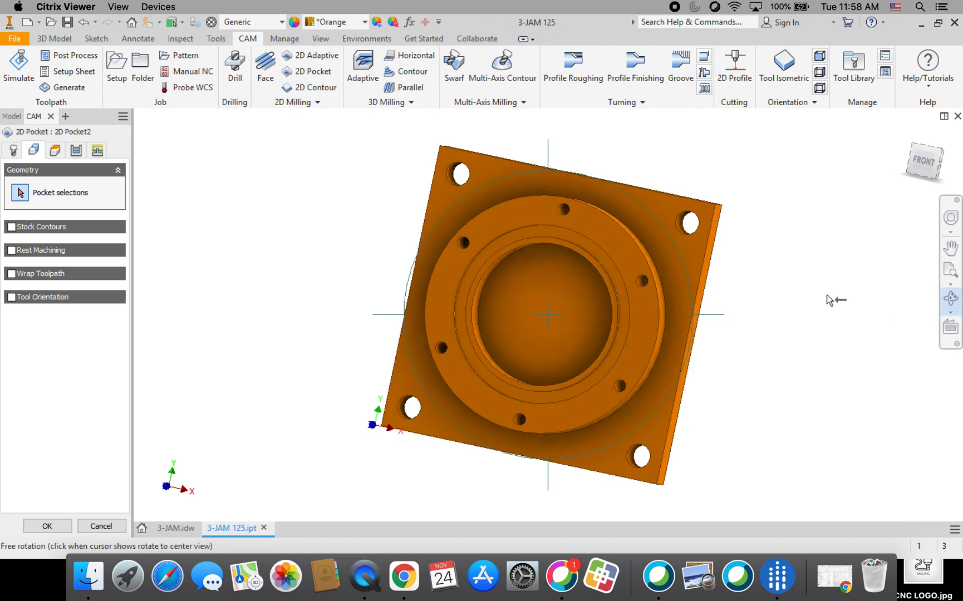
{"action": "key", "text": "Escape"}
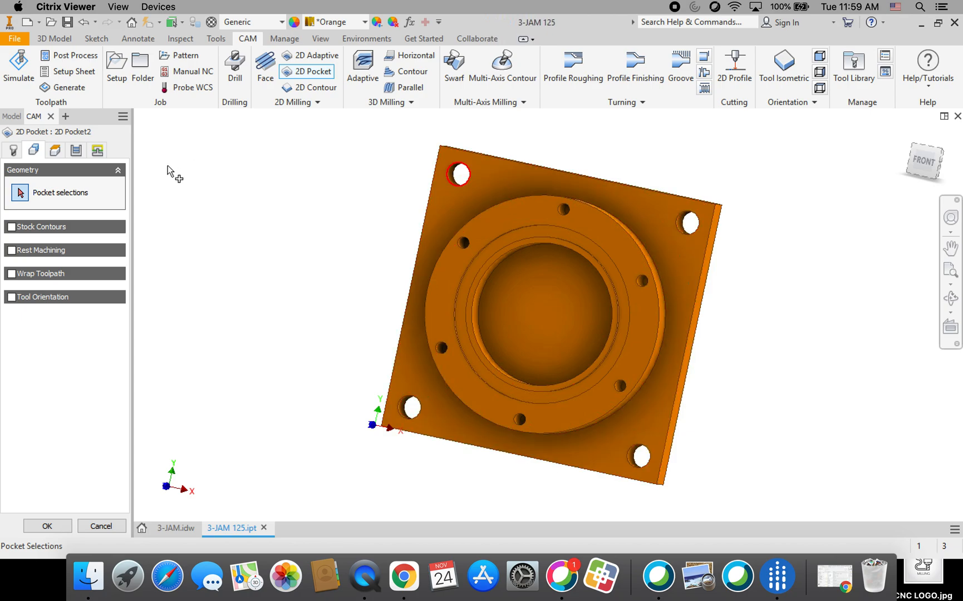
{"action": "scroll", "coordinate": [484, 179], "scroll_direction": "up", "scroll_amount": 5}
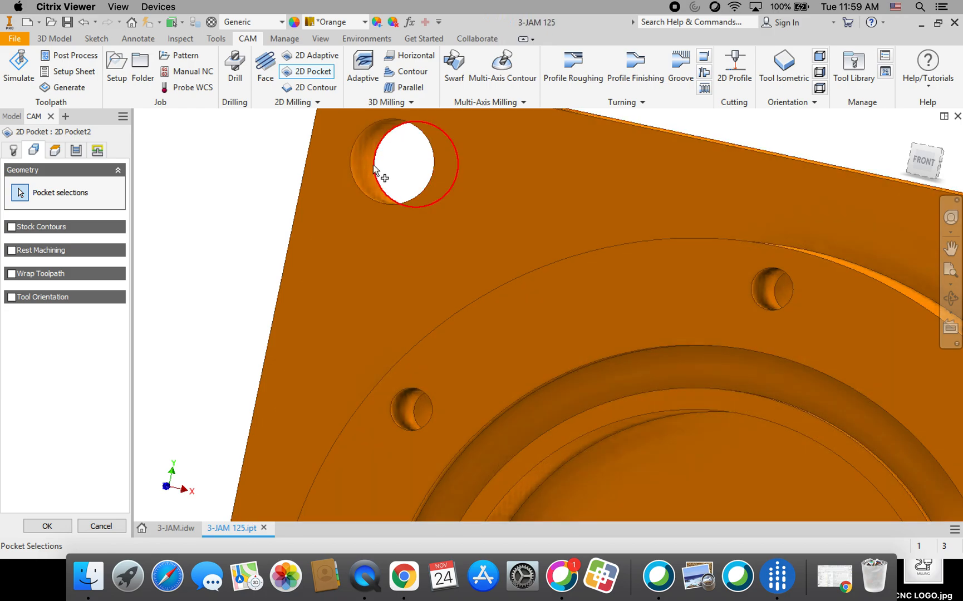
{"action": "left_click", "coordinate": [375, 169]}
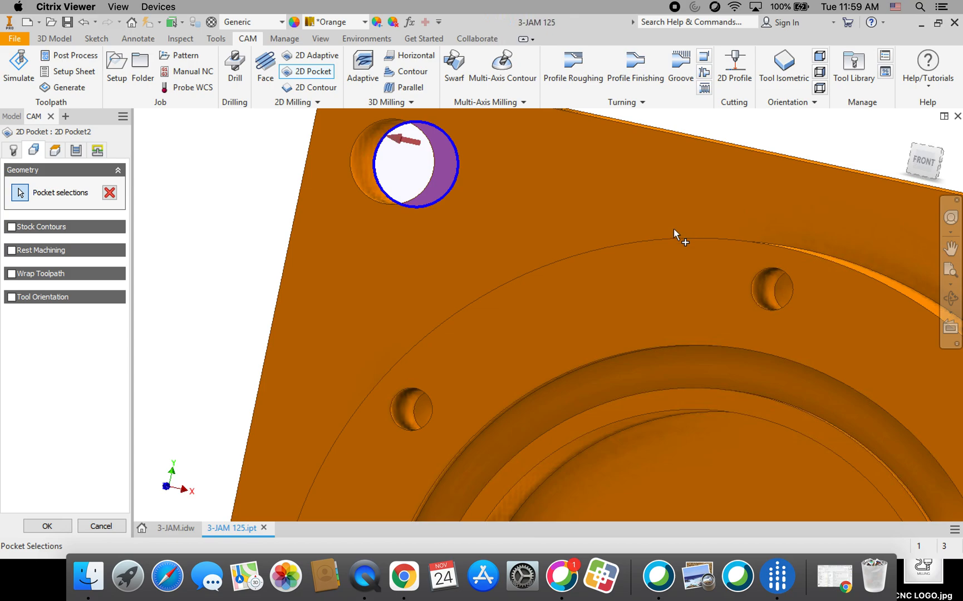
{"action": "scroll", "coordinate": [648, 238], "scroll_direction": "down", "scroll_amount": 5}
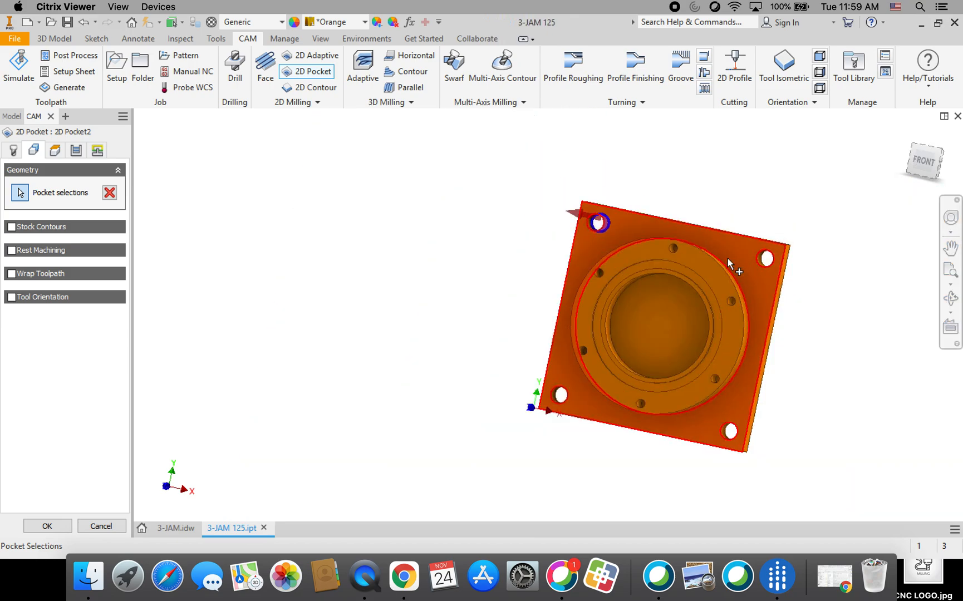
Add the far-side circular edges of the other three corner holes to the pocket selection and restore the home view
{"action": "scroll", "coordinate": [766, 260], "scroll_direction": "up", "scroll_amount": 5}
{"action": "left_click", "coordinate": [763, 259]}
{"action": "scroll", "coordinate": [763, 259], "scroll_direction": "down", "scroll_amount": 5}
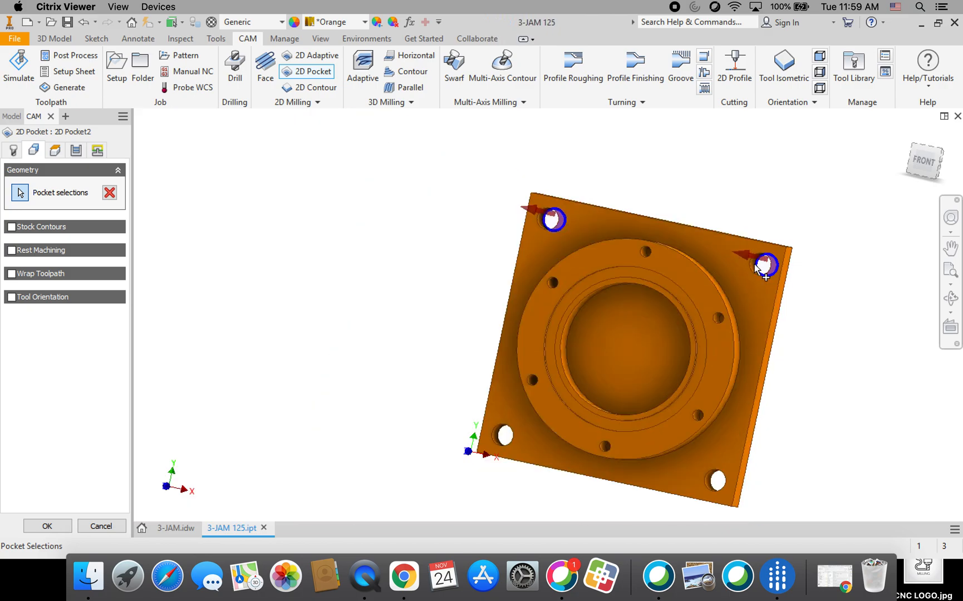
{"action": "scroll", "coordinate": [712, 489], "scroll_direction": "up", "scroll_amount": 5}
{"action": "left_click", "coordinate": [715, 482]}
{"action": "scroll", "coordinate": [666, 462], "scroll_direction": "down", "scroll_amount": 5}
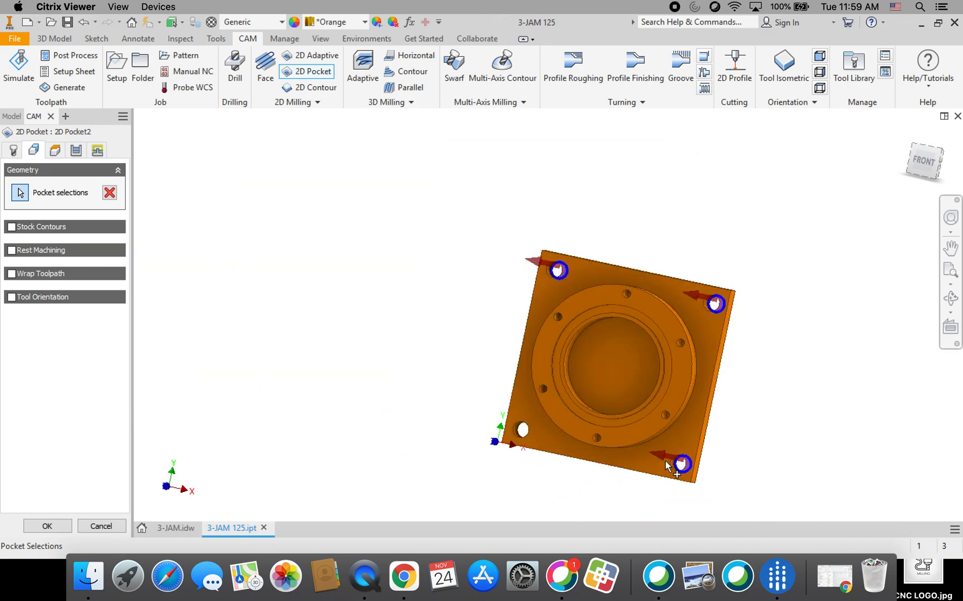
{"action": "scroll", "coordinate": [521, 432], "scroll_direction": "up", "scroll_amount": 5}
{"action": "left_click", "coordinate": [521, 419]}
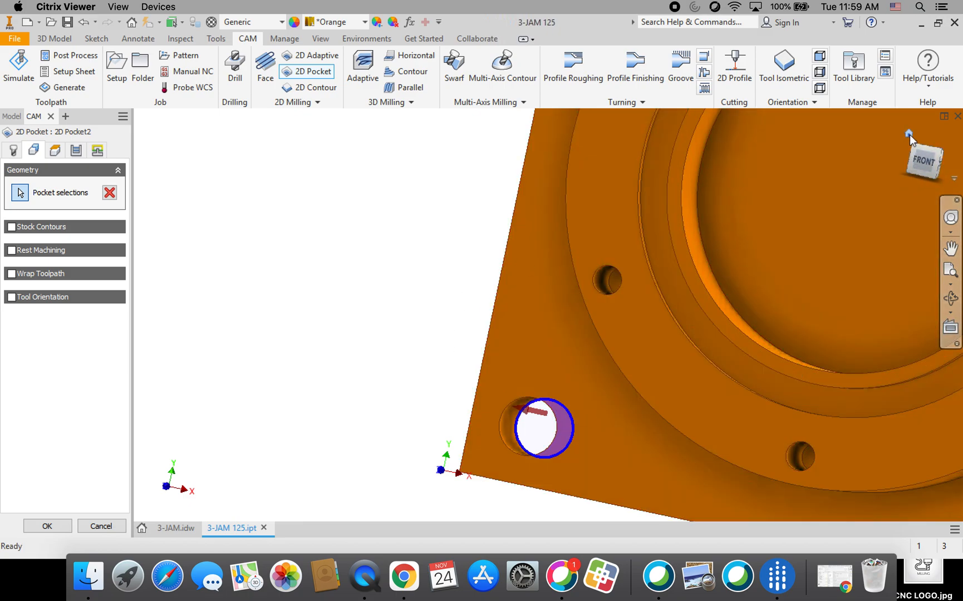
{"action": "left_click", "coordinate": [909, 134]}
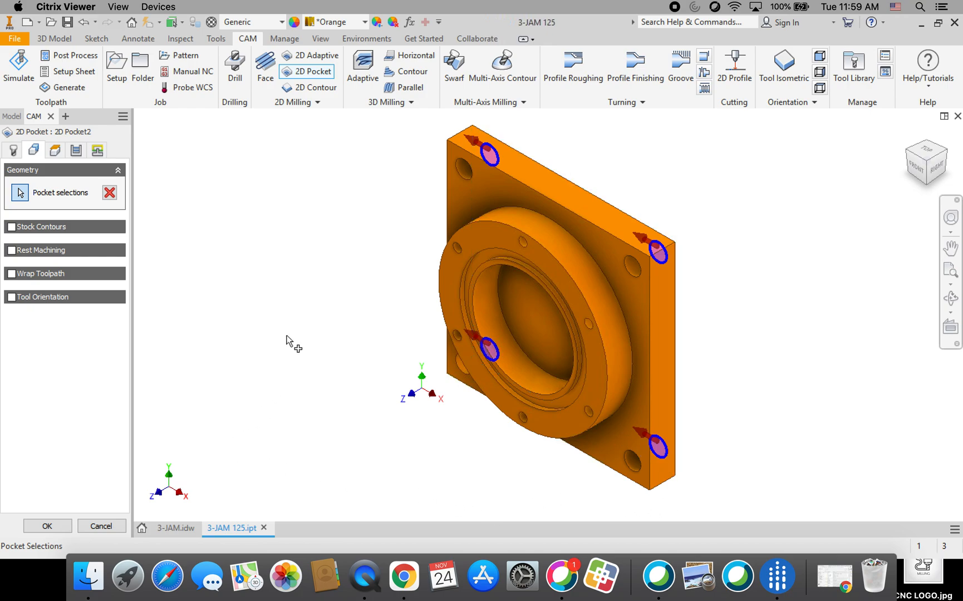
Set the second pocket's clearance height to 0.2 in from stock top and reference its feed height to stock top
{"action": "left_click", "coordinate": [56, 155]}
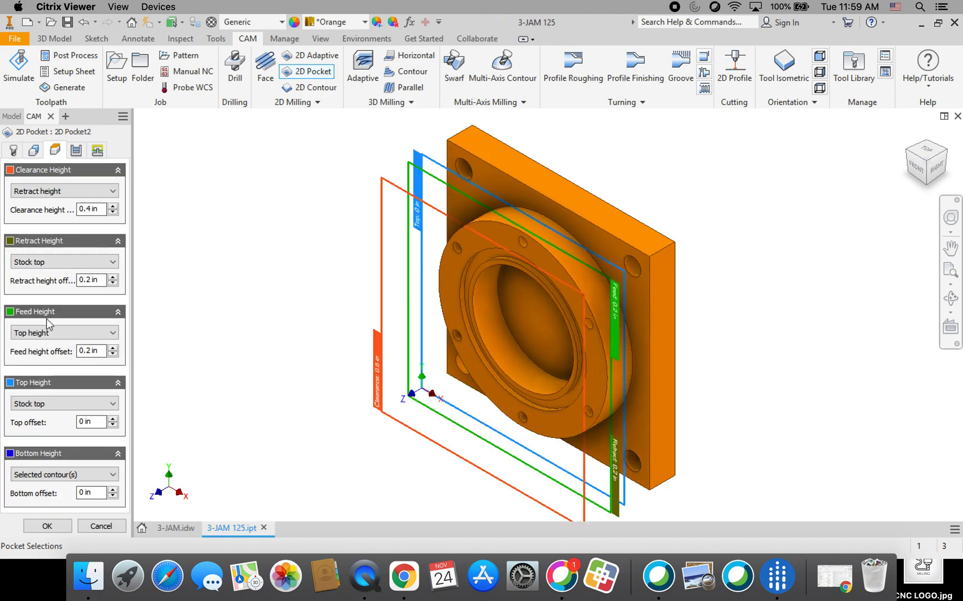
{"action": "left_click", "coordinate": [111, 195]}
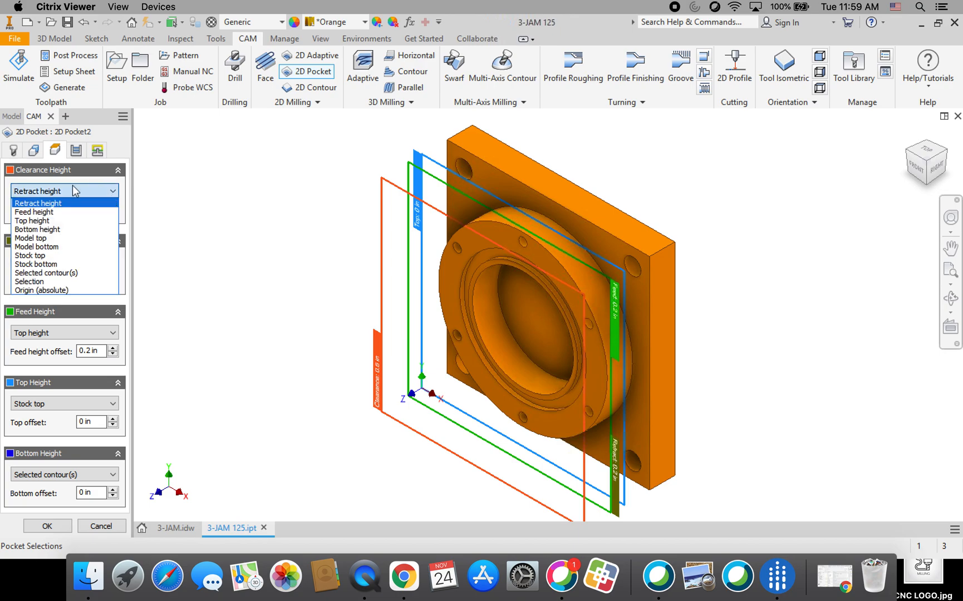
{"action": "left_click", "coordinate": [45, 257]}
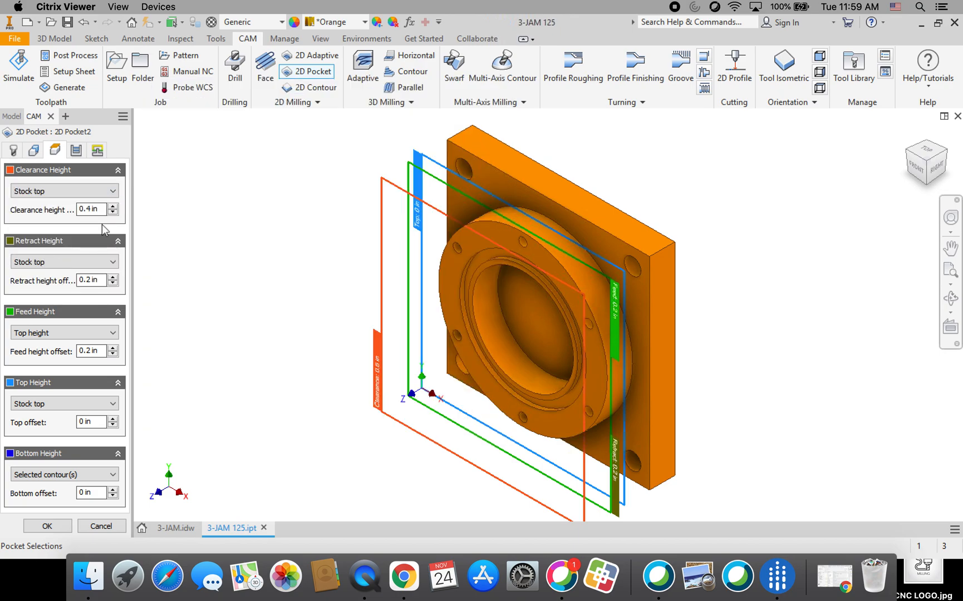
{"action": "left_click", "coordinate": [113, 212]}
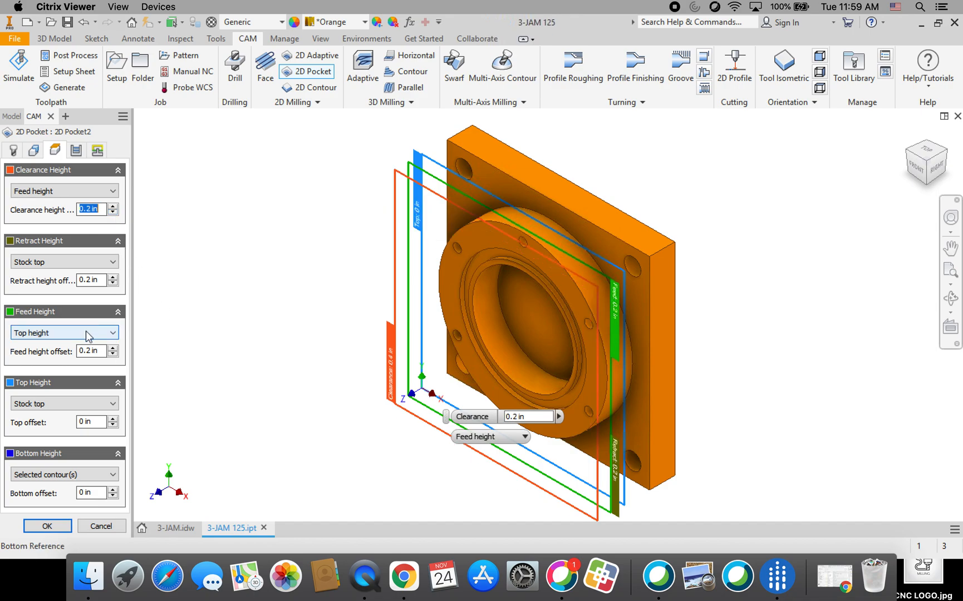
{"action": "left_click", "coordinate": [88, 333]}
{"action": "left_click", "coordinate": [62, 406]}
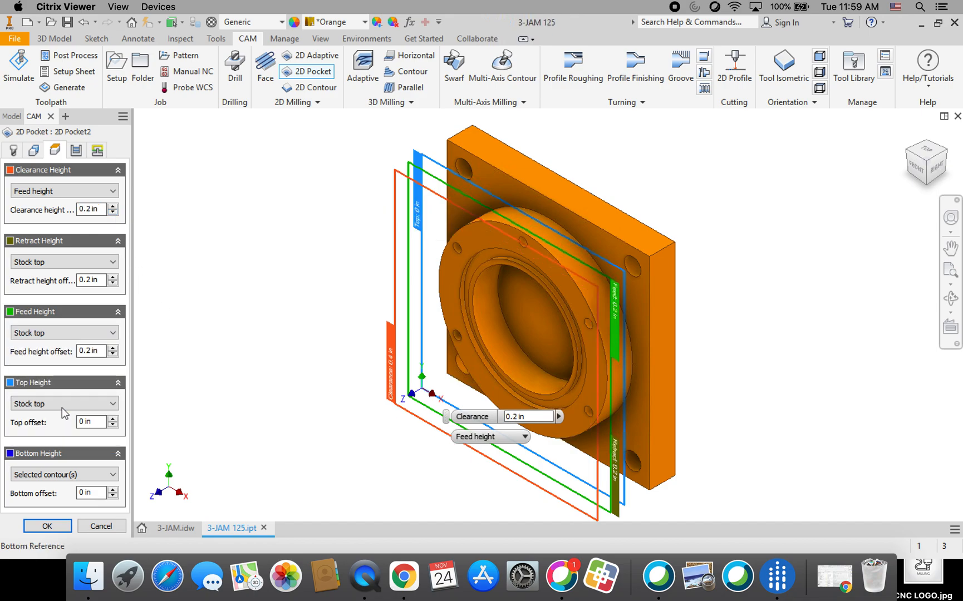
{"action": "left_click", "coordinate": [110, 192]}
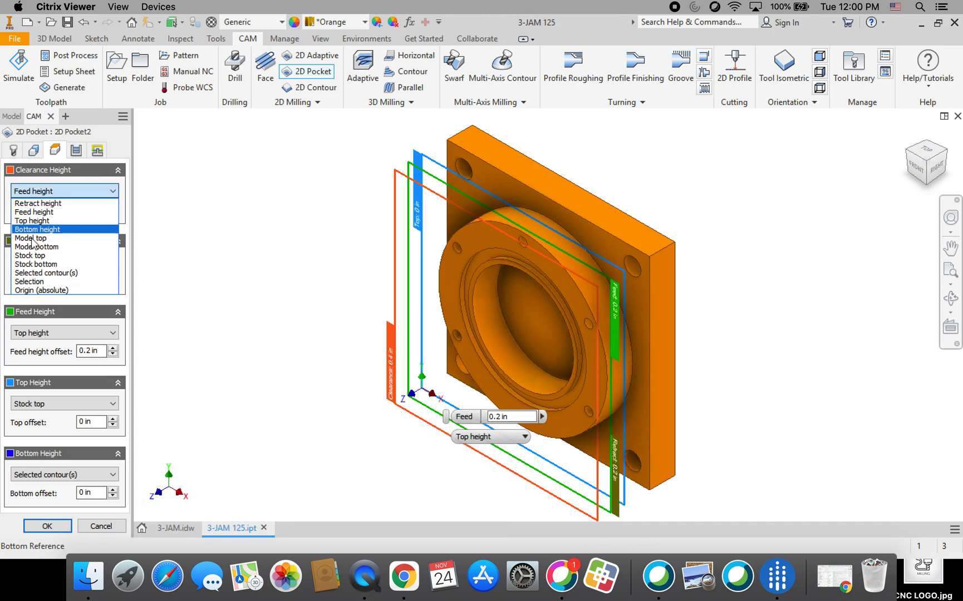
{"action": "left_click", "coordinate": [35, 255]}
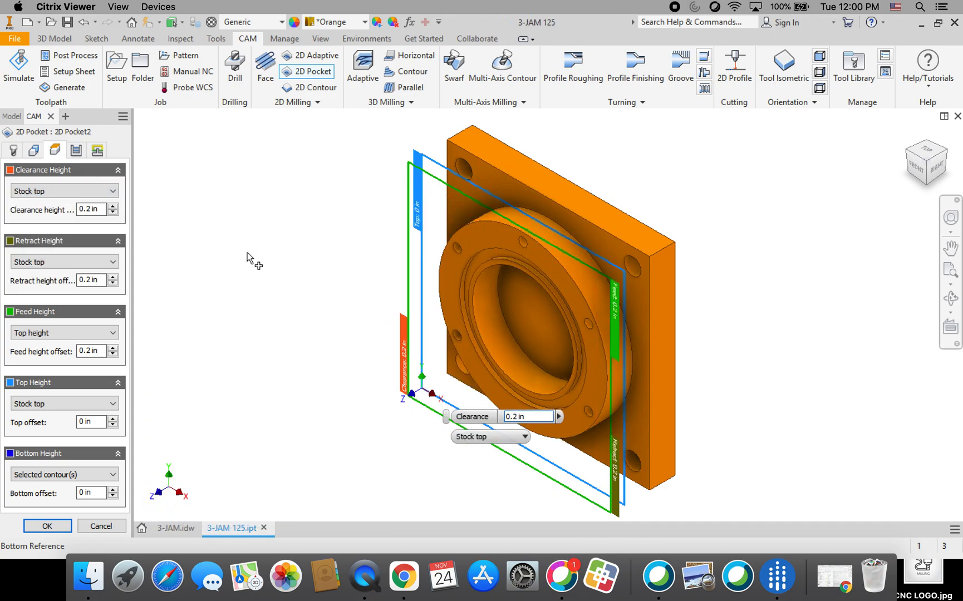
{"action": "left_click", "coordinate": [112, 335]}
{"action": "left_click", "coordinate": [61, 406]}
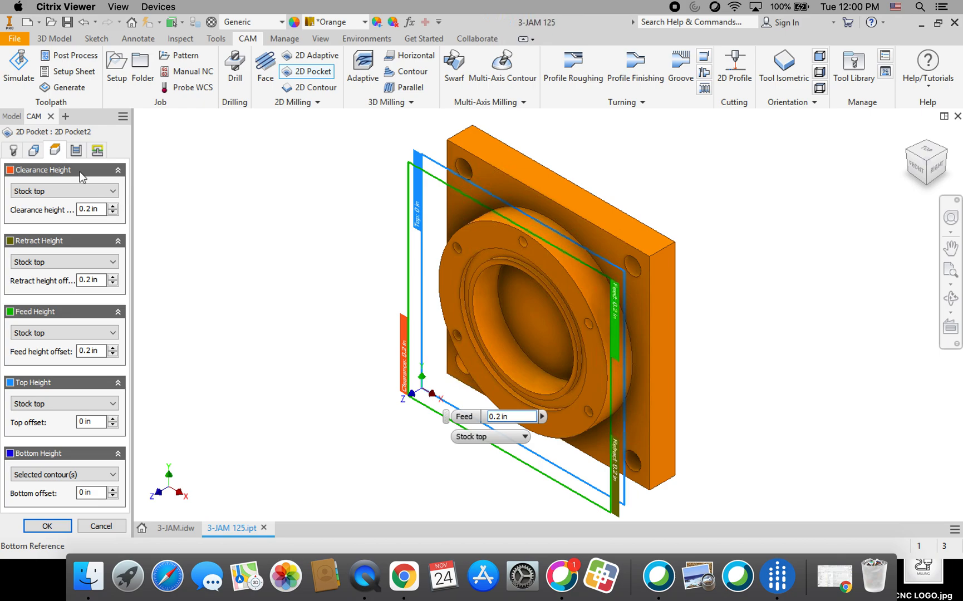
Enable multiple depths with a 0.188 in maximum roughing stepdown and turn off stock to leave for the corner-hole pocket
{"action": "left_click", "coordinate": [75, 156]}
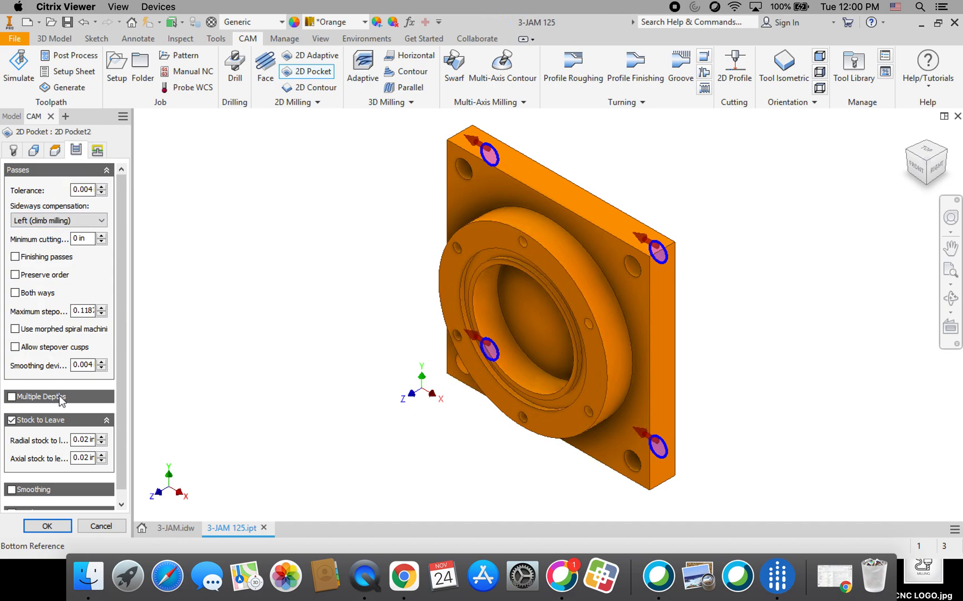
{"action": "left_click", "coordinate": [12, 397]}
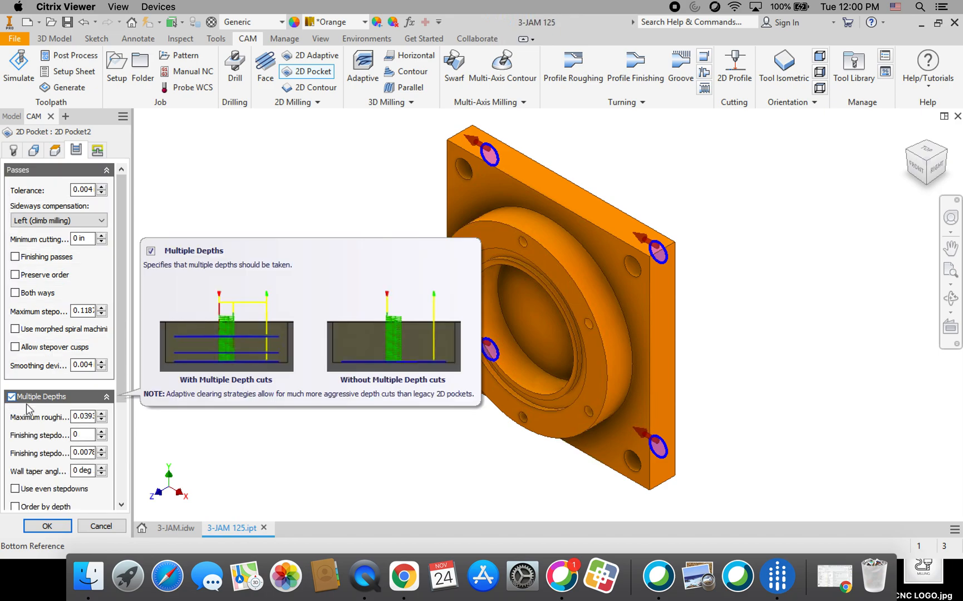
{"action": "left_click", "coordinate": [78, 417]}
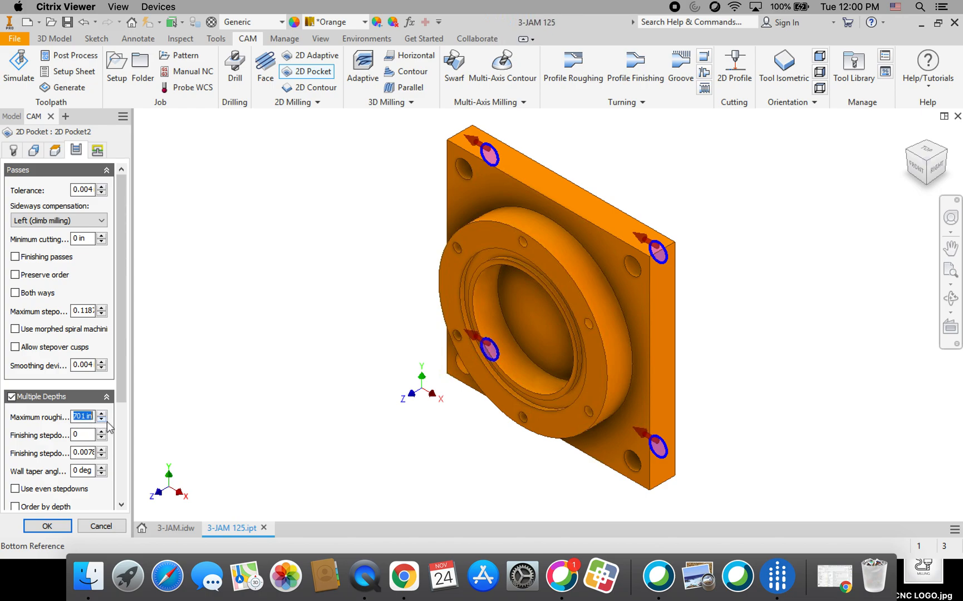
{"action": "type", "text": ".188"}
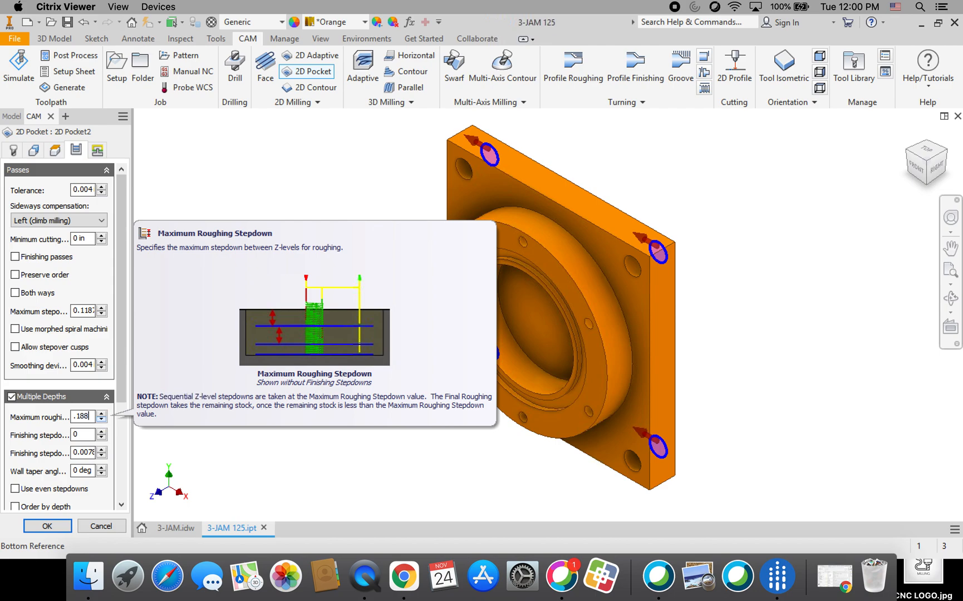
{"action": "left_click_drag", "start_coordinate": [120, 282], "coordinate": [132, 378]}
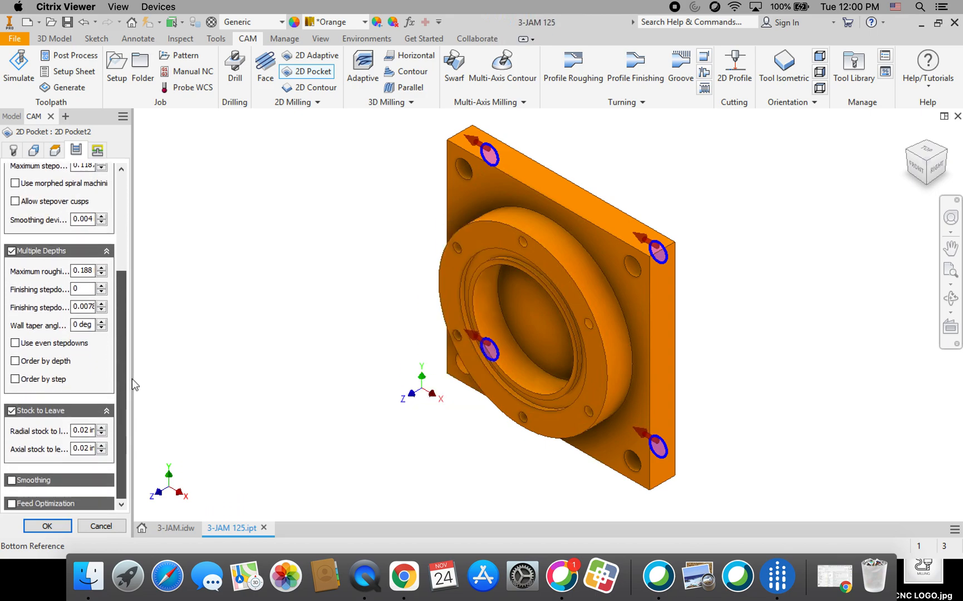
{"action": "left_click", "coordinate": [11, 413]}
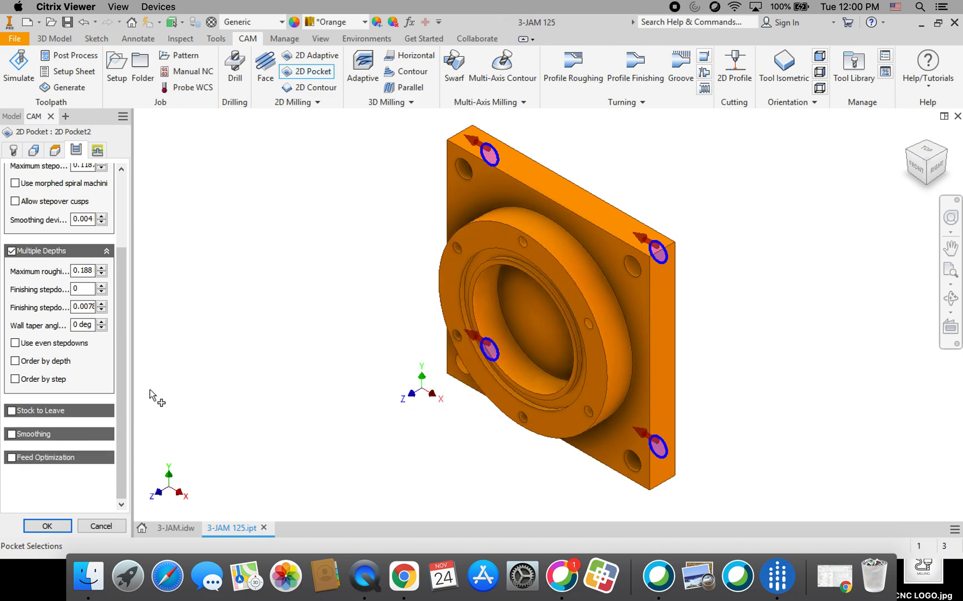
Turn off lead-in entry and lead-out exit for the corner-hole pocket and restore the home view
{"action": "scroll", "coordinate": [150, 389], "scroll_direction": "up", "scroll_amount": 5}
{"action": "scroll", "coordinate": [149, 389], "scroll_direction": "down", "scroll_amount": 5}
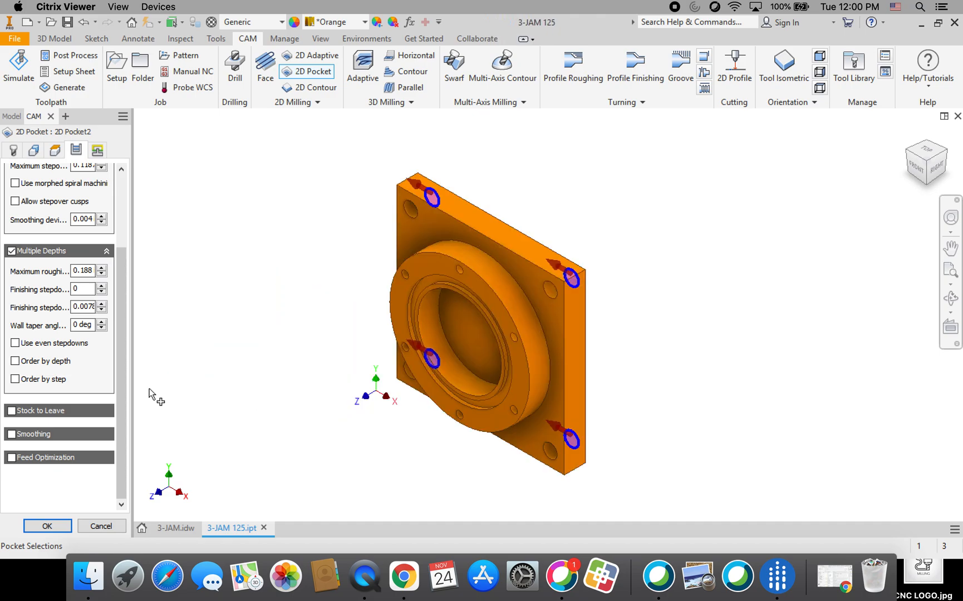
{"action": "left_click", "coordinate": [98, 152]}
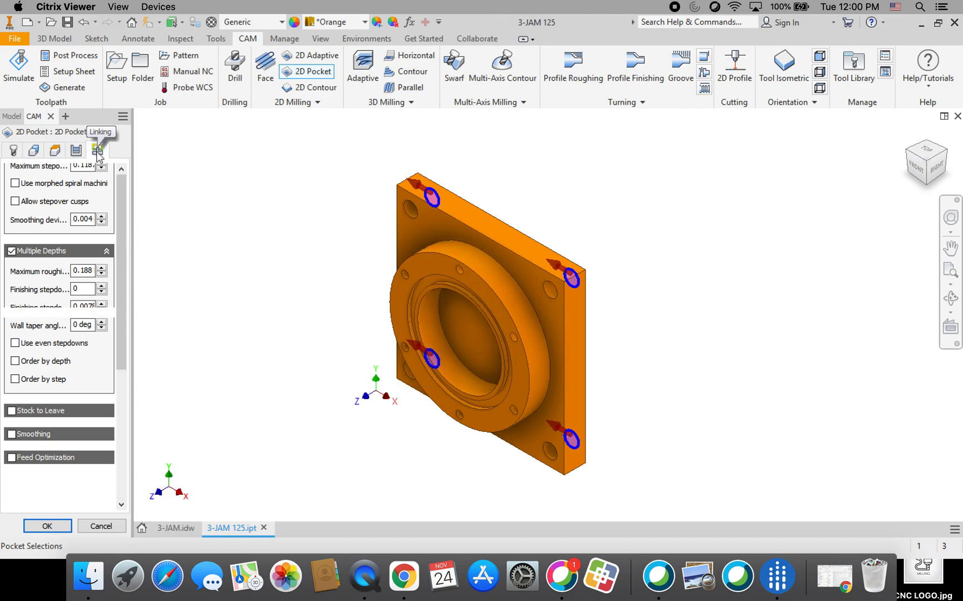
{"action": "left_click", "coordinate": [909, 135]}
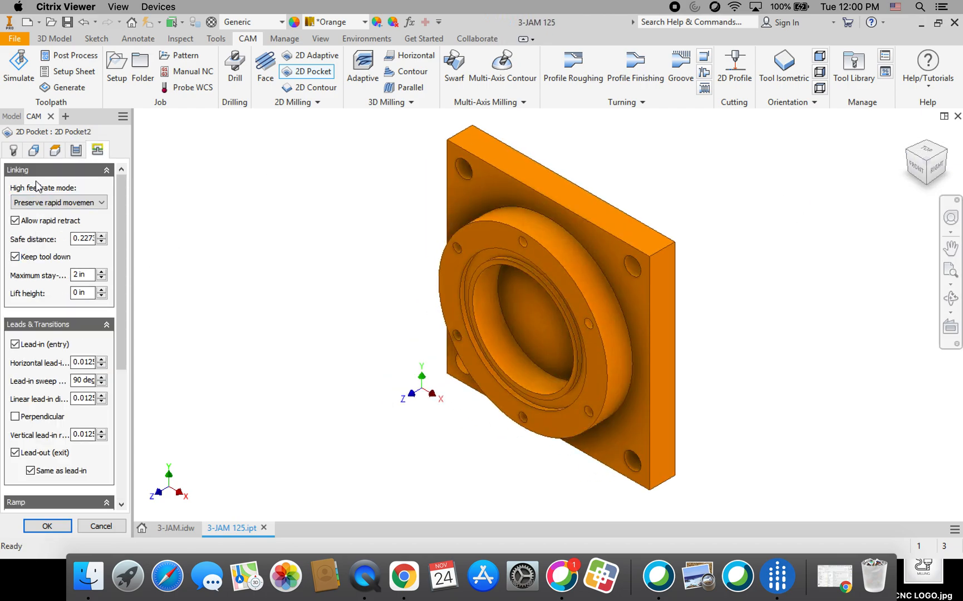
{"action": "left_click", "coordinate": [15, 345]}
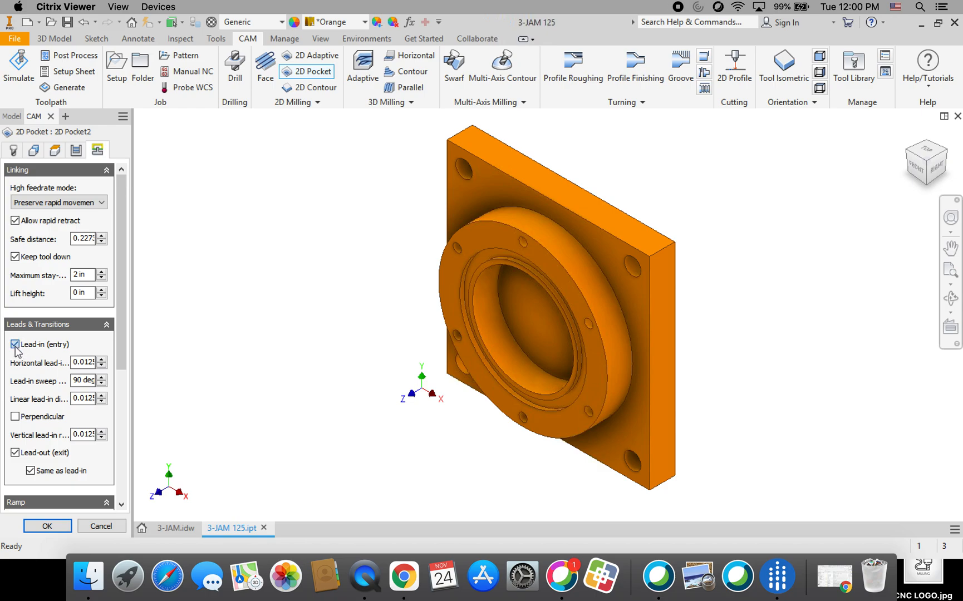
{"action": "left_click", "coordinate": [15, 362]}
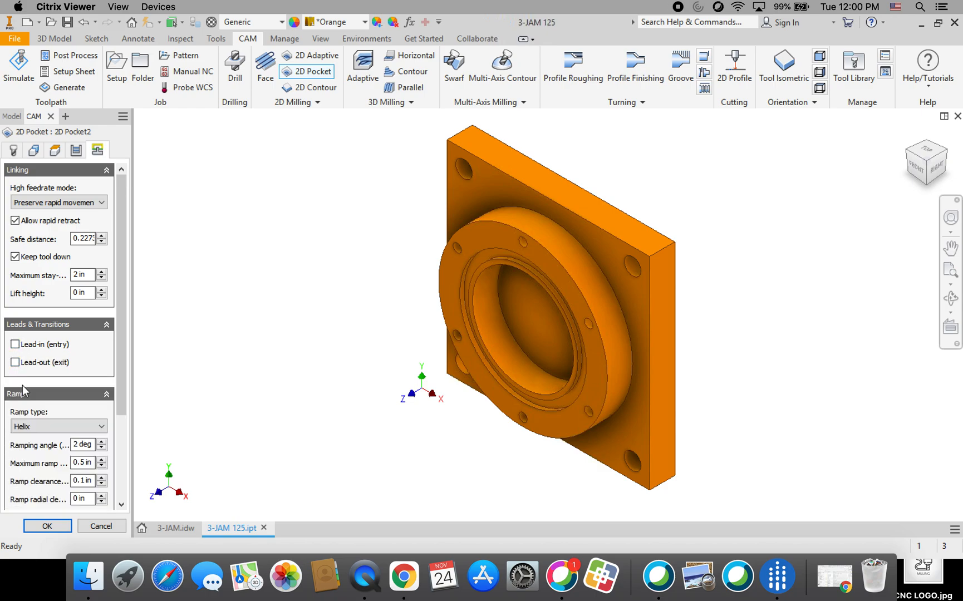
Set the corner-hole pocket's ramp type to Plunge and accept the operation
{"action": "left_click", "coordinate": [41, 428]}
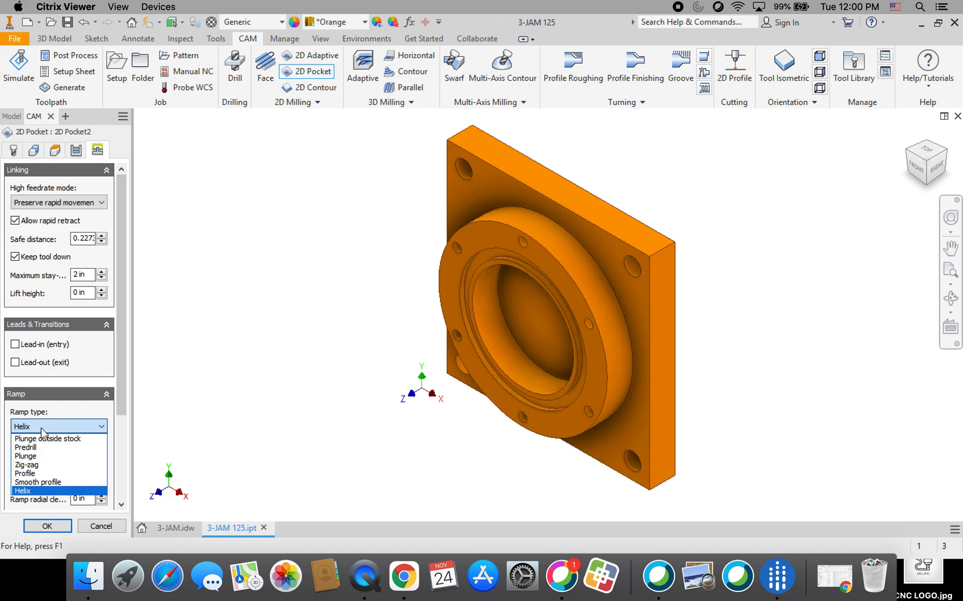
{"action": "left_click", "coordinate": [32, 459]}
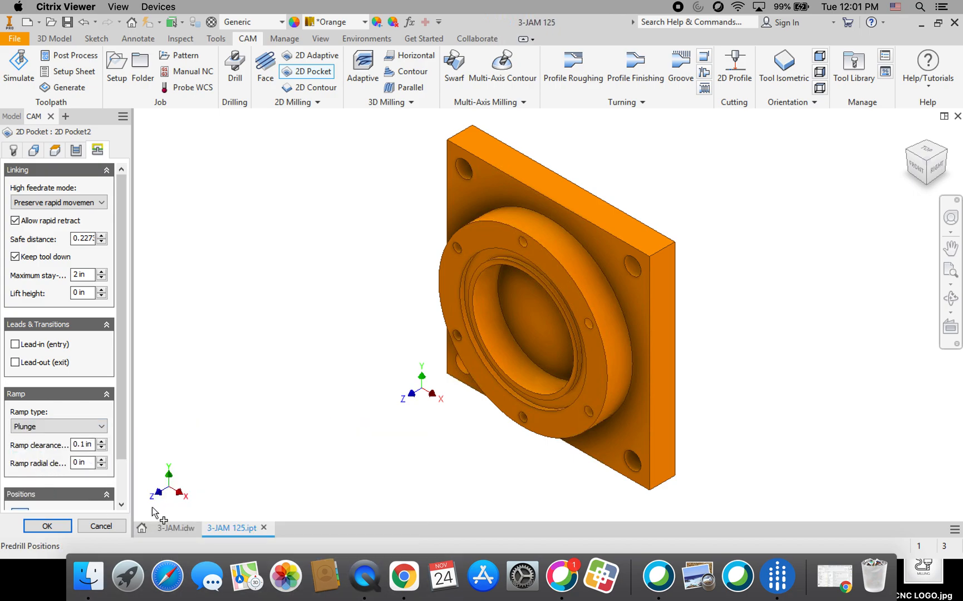
{"action": "left_click", "coordinate": [48, 527]}
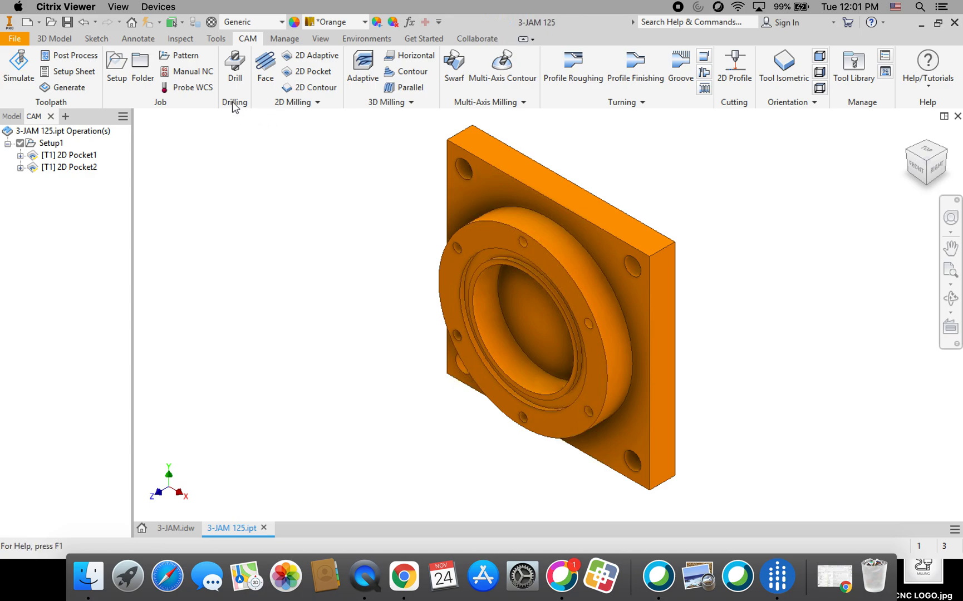
Start a Drill operation using tool #1, the 1/8" flat end mill from the Butler MS Tool Library
{"action": "left_click", "coordinate": [233, 69]}
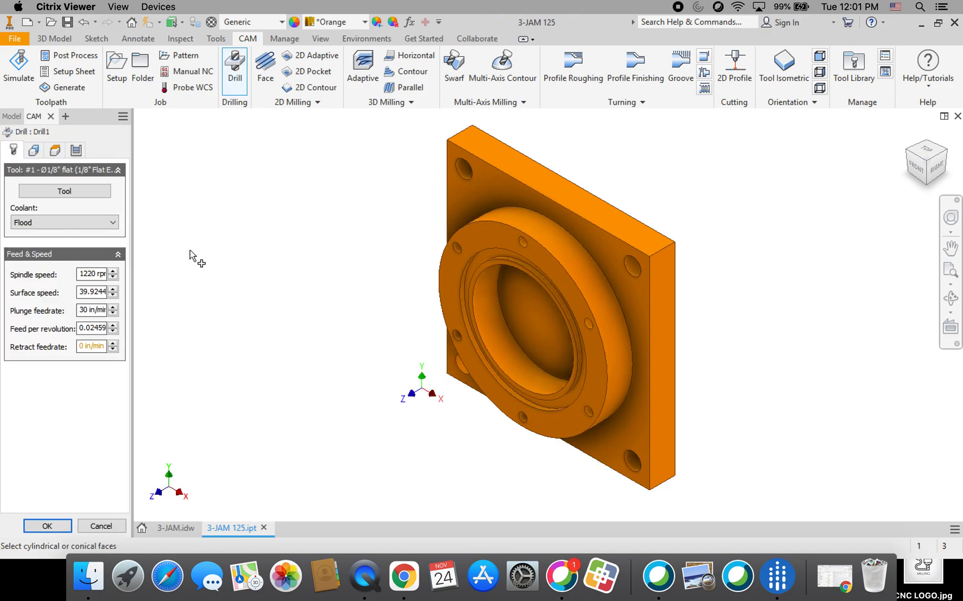
{"action": "left_click", "coordinate": [64, 191]}
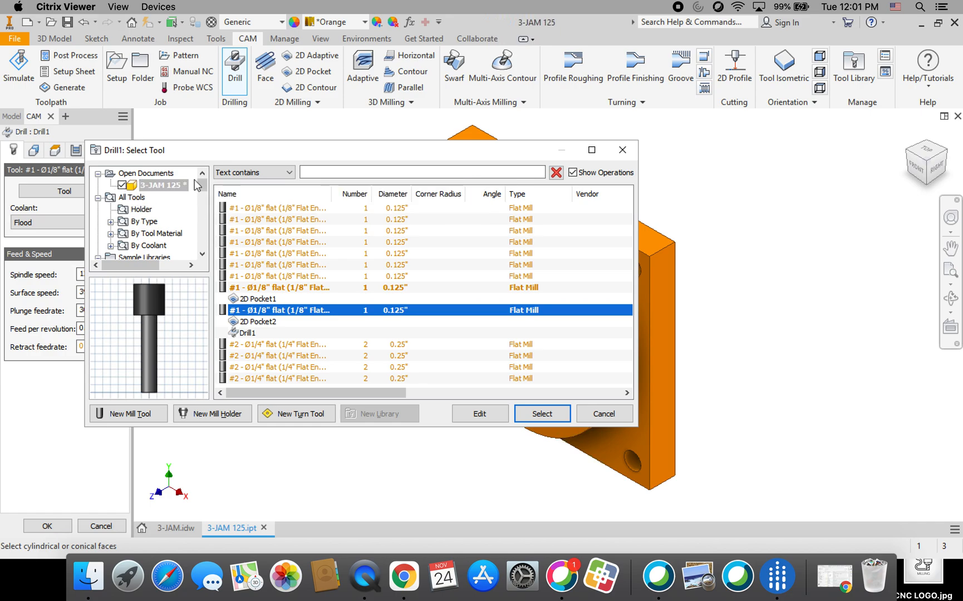
{"action": "left_click_drag", "start_coordinate": [203, 186], "coordinate": [203, 242]}
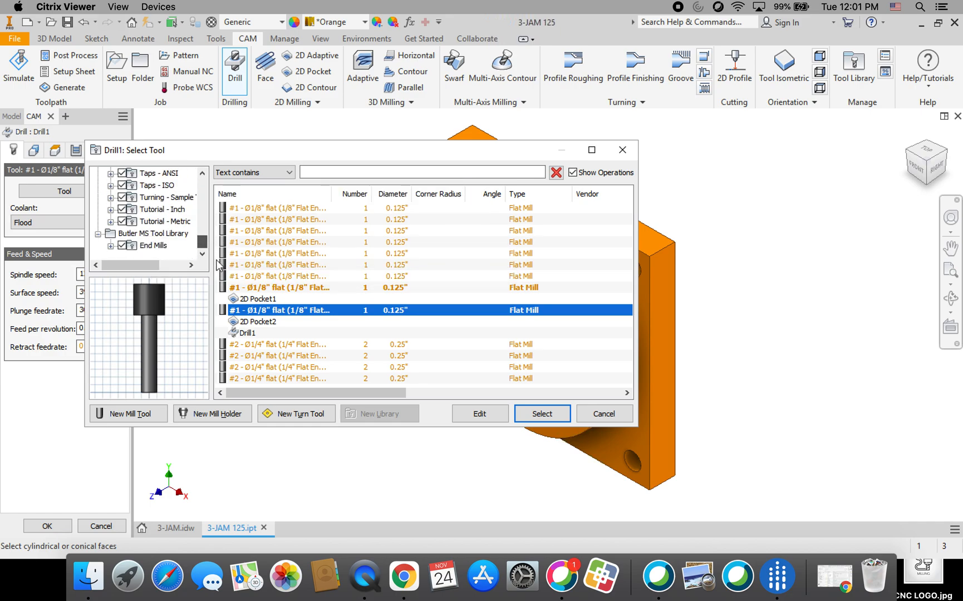
{"action": "left_click", "coordinate": [167, 233]}
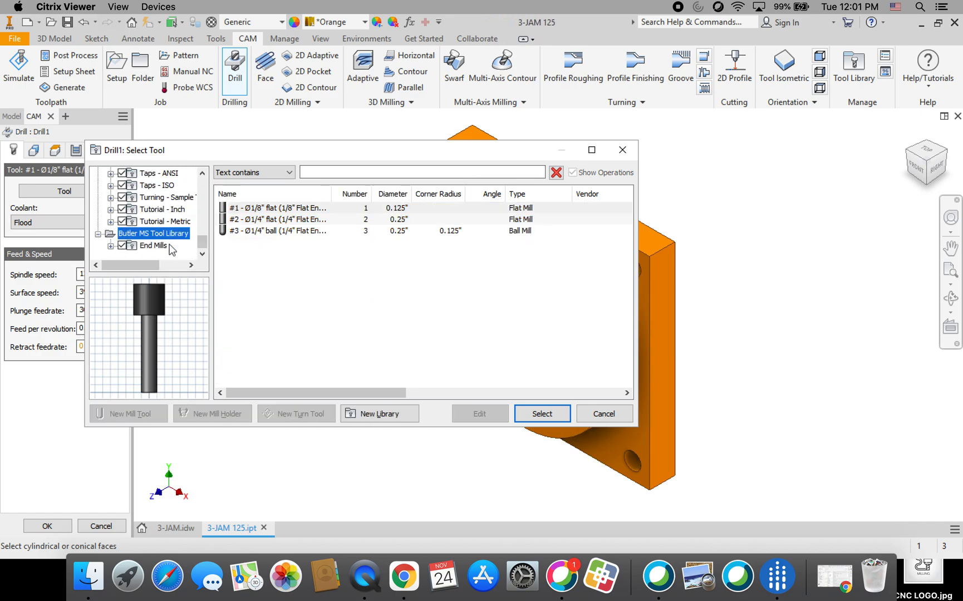
{"action": "left_click", "coordinate": [264, 214]}
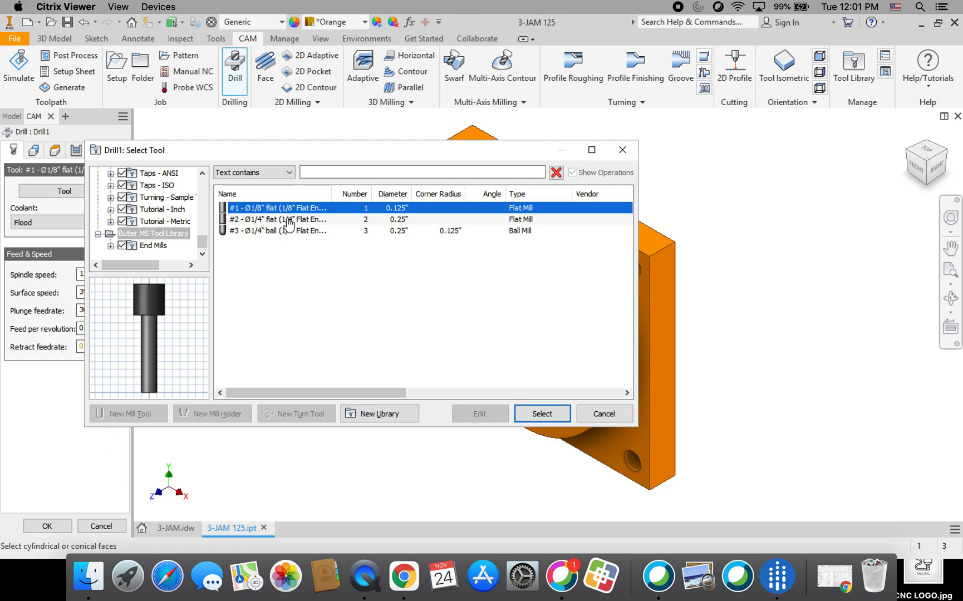
{"action": "left_click", "coordinate": [542, 413]}
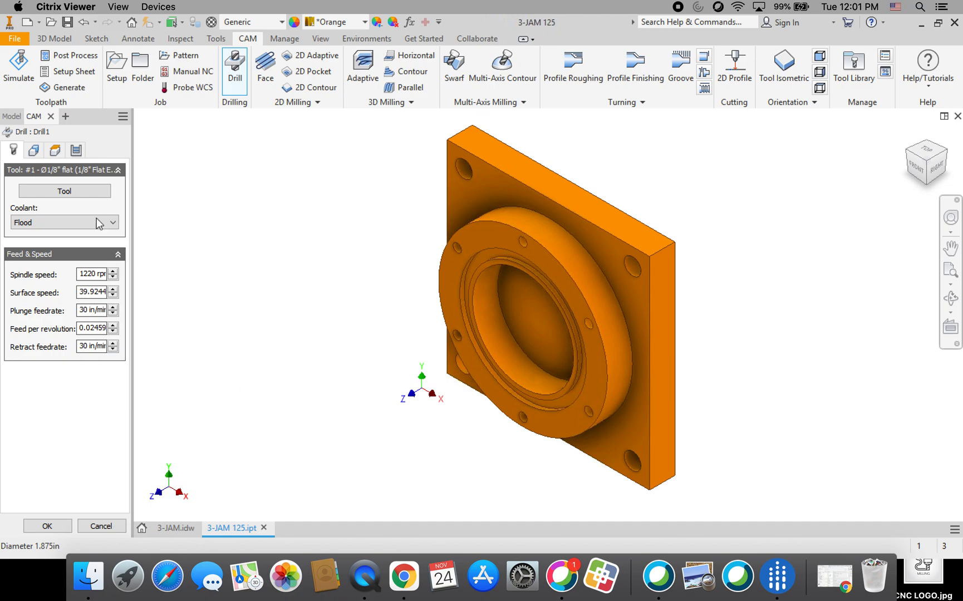
Select the faces of the six small holes around the circular flange as the drilling geometry
{"action": "left_click", "coordinate": [32, 153]}
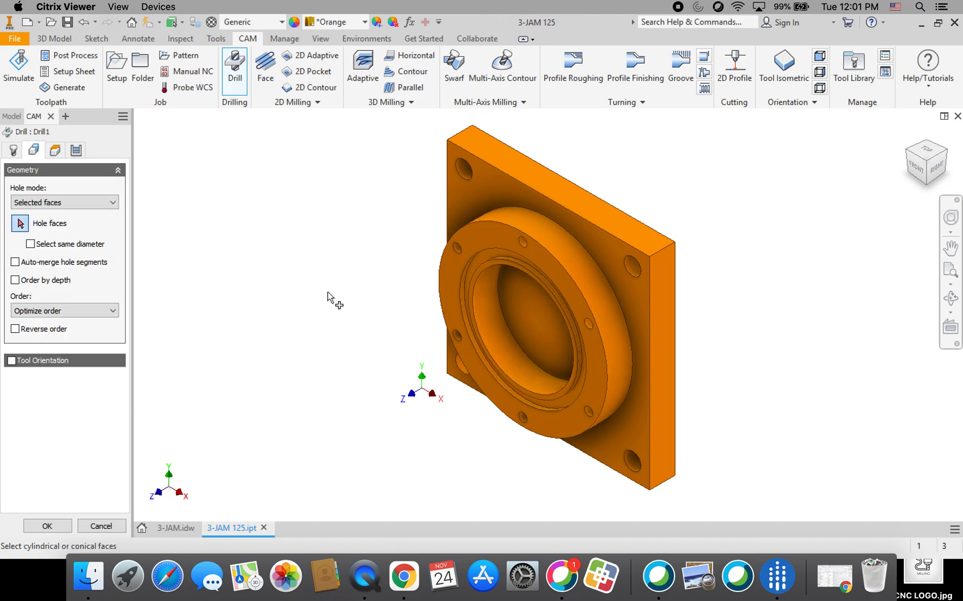
{"action": "left_click", "coordinate": [466, 244]}
{"action": "left_click", "coordinate": [523, 243]}
{"action": "left_click", "coordinate": [588, 325]}
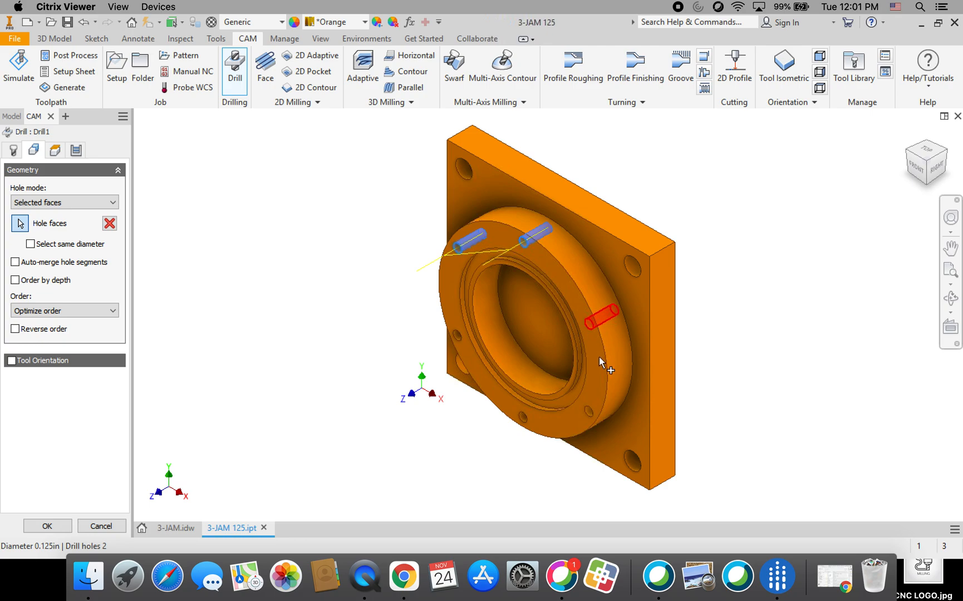
{"action": "left_click", "coordinate": [598, 409]}
{"action": "left_click", "coordinate": [537, 410]}
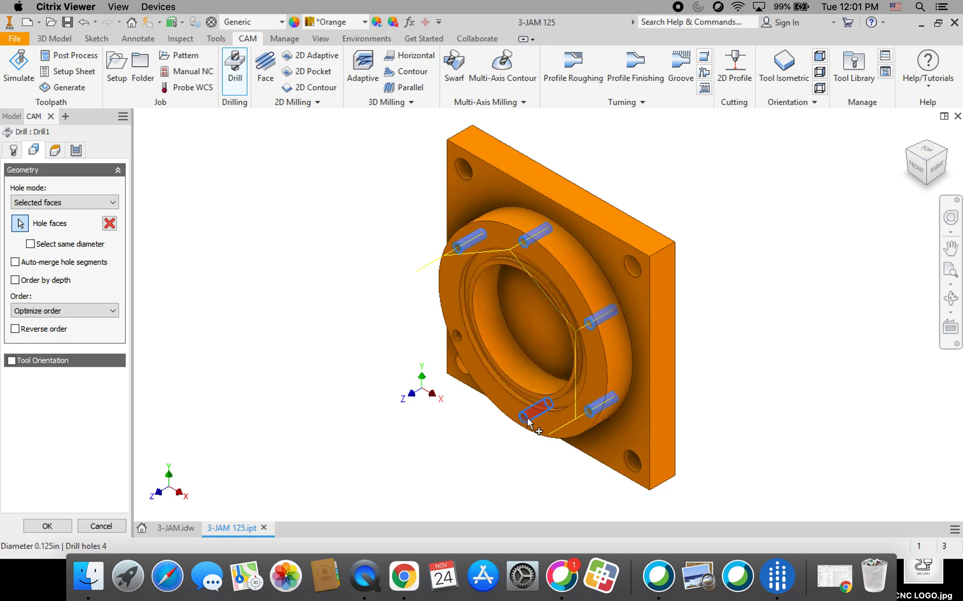
{"action": "left_click", "coordinate": [457, 337]}
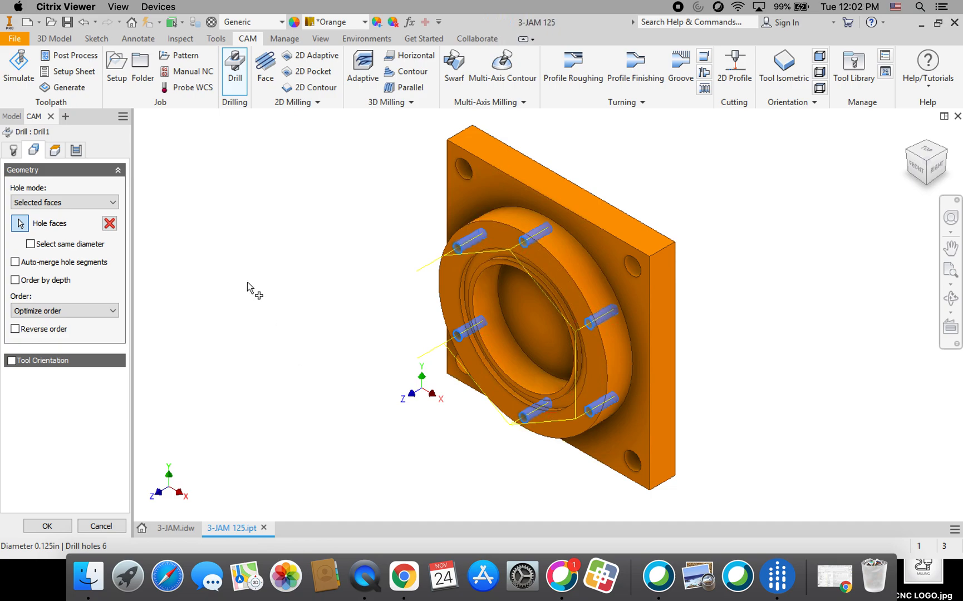
Set the drill's clearance height to 0.2 in from stock top, reference its feed height to stock top, and accept the rapid-out drilling operation
{"action": "left_click", "coordinate": [54, 151]}
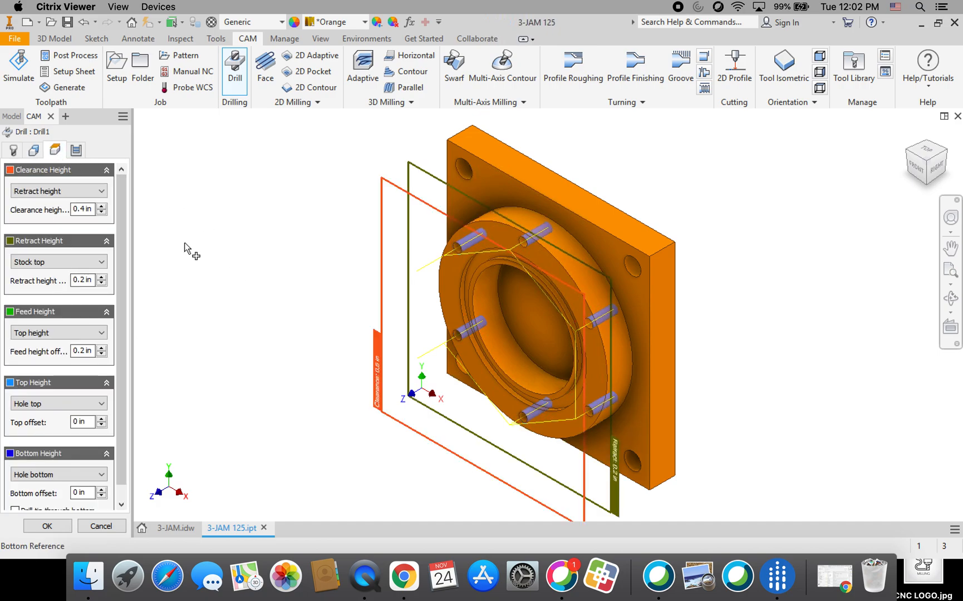
{"action": "left_click", "coordinate": [83, 191]}
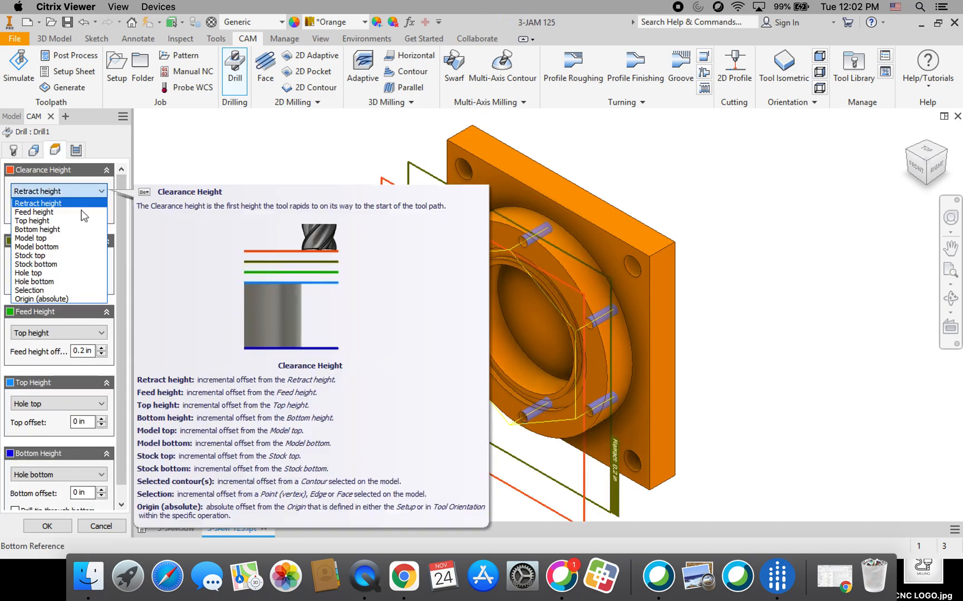
{"action": "left_click", "coordinate": [52, 255]}
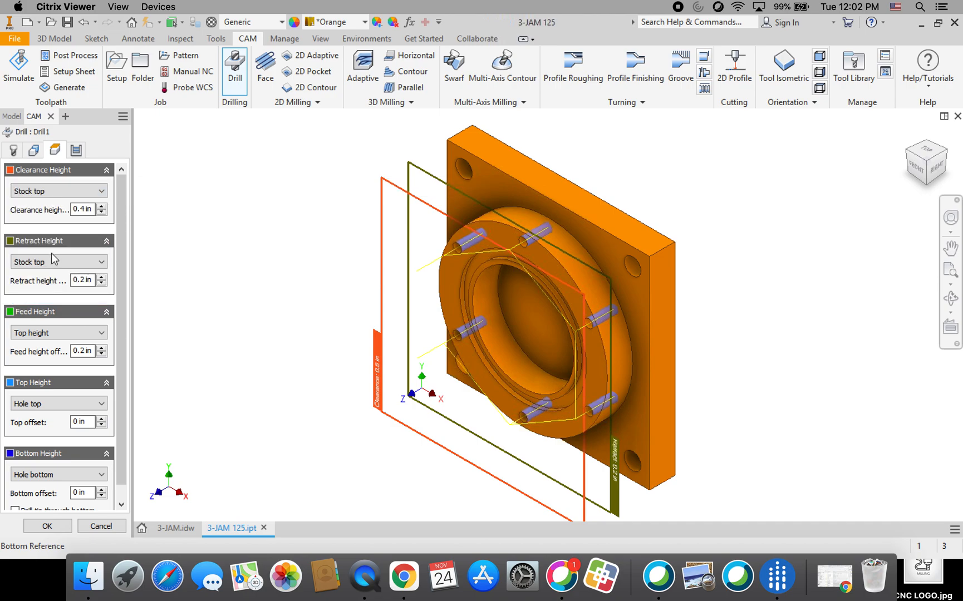
{"action": "left_click", "coordinate": [101, 212]}
{"action": "left_click", "coordinate": [101, 212]}
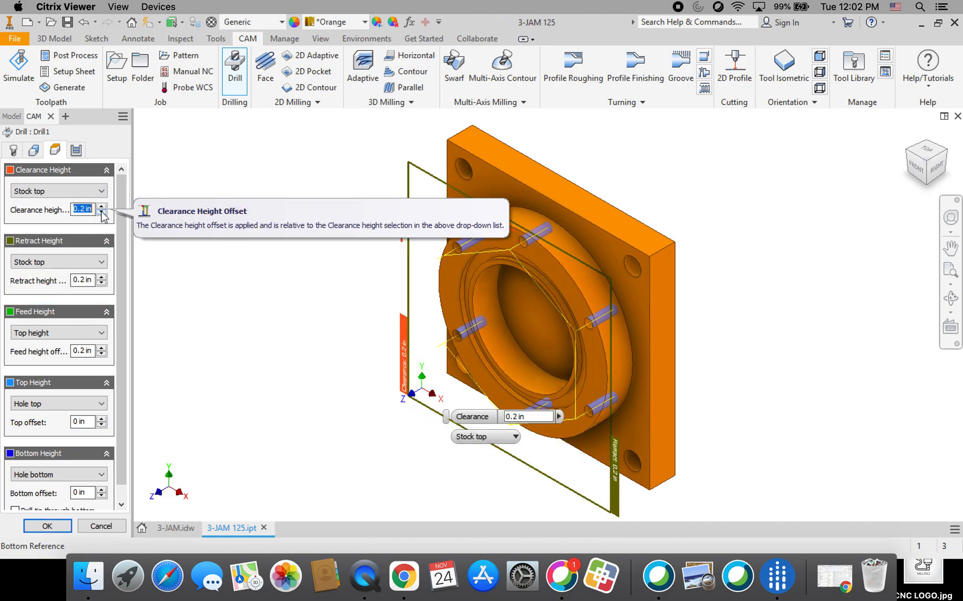
{"action": "left_click", "coordinate": [62, 332]}
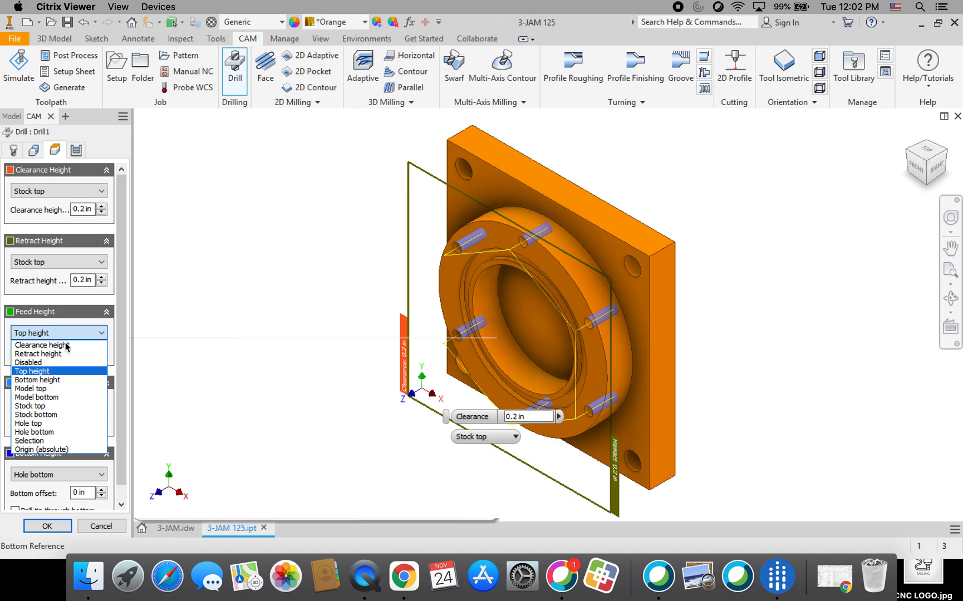
{"action": "left_click", "coordinate": [50, 406]}
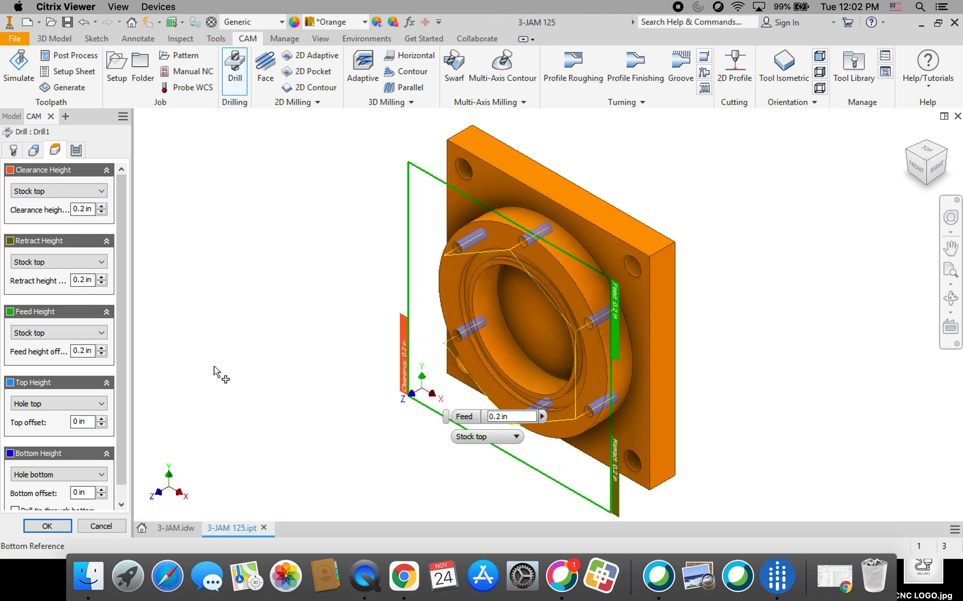
{"action": "left_click", "coordinate": [81, 153]}
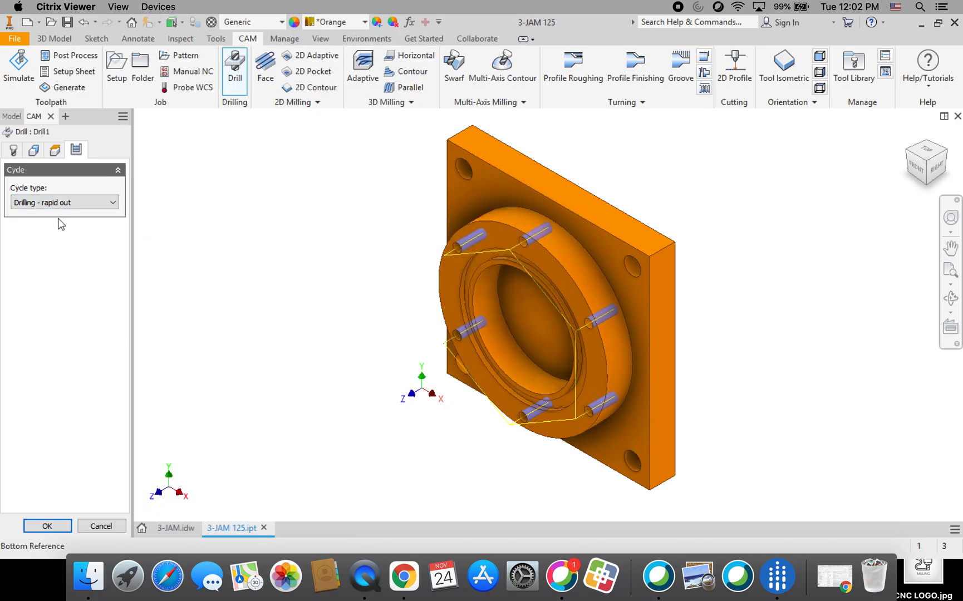
{"action": "left_click", "coordinate": [48, 526]}
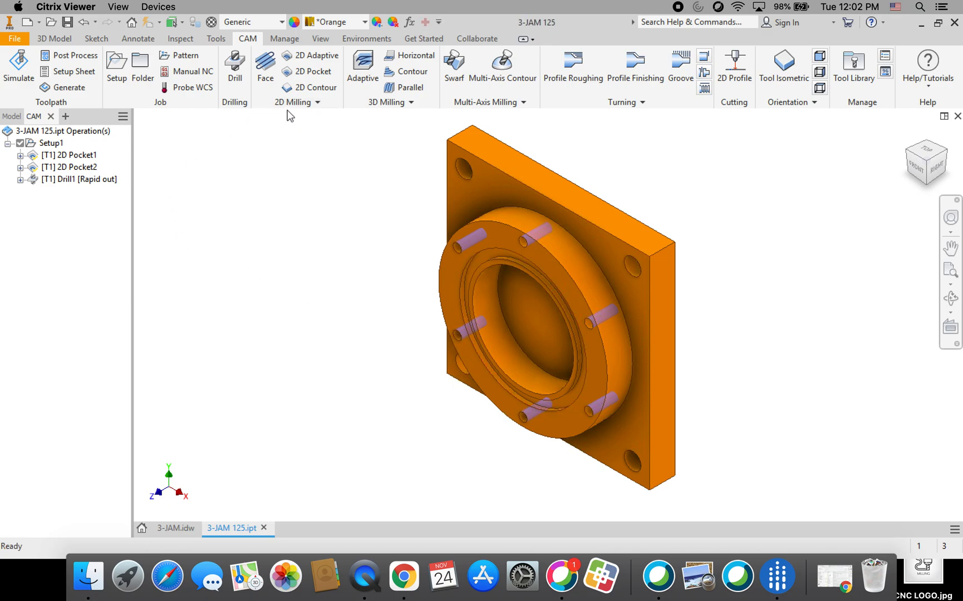
Start a 2D Contour operation using tool #1, the 1/8" flat end mill from the Butler MS Tool Library
{"action": "left_click", "coordinate": [326, 92]}
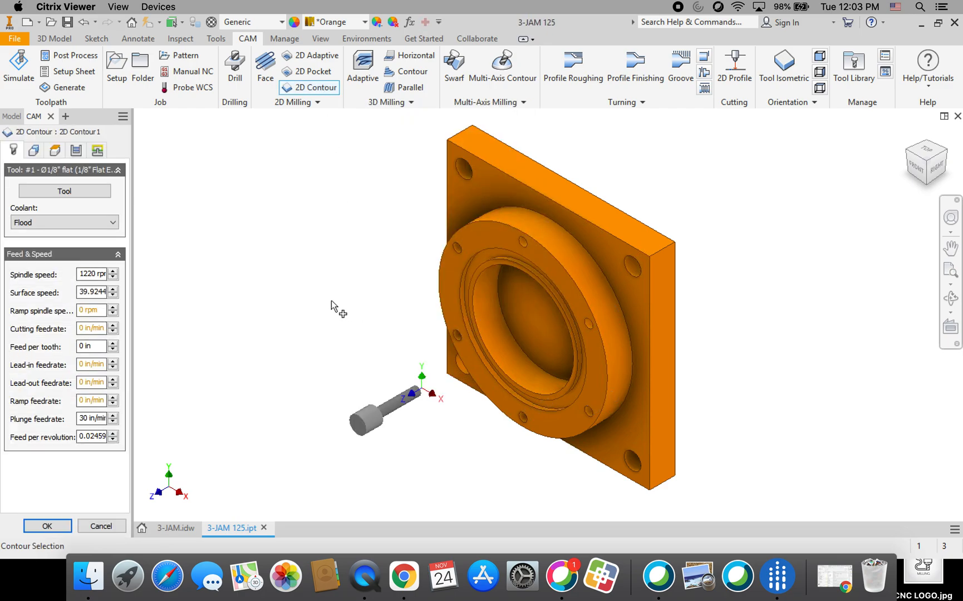
{"action": "left_click", "coordinate": [97, 195]}
{"action": "left_click", "coordinate": [84, 190]}
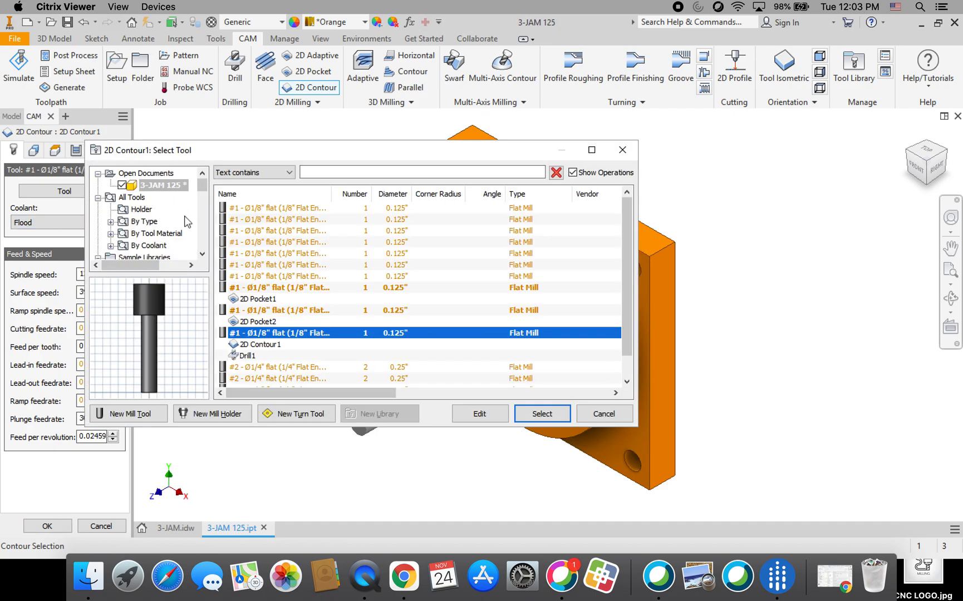
{"action": "left_click_drag", "start_coordinate": [205, 188], "coordinate": [214, 246]}
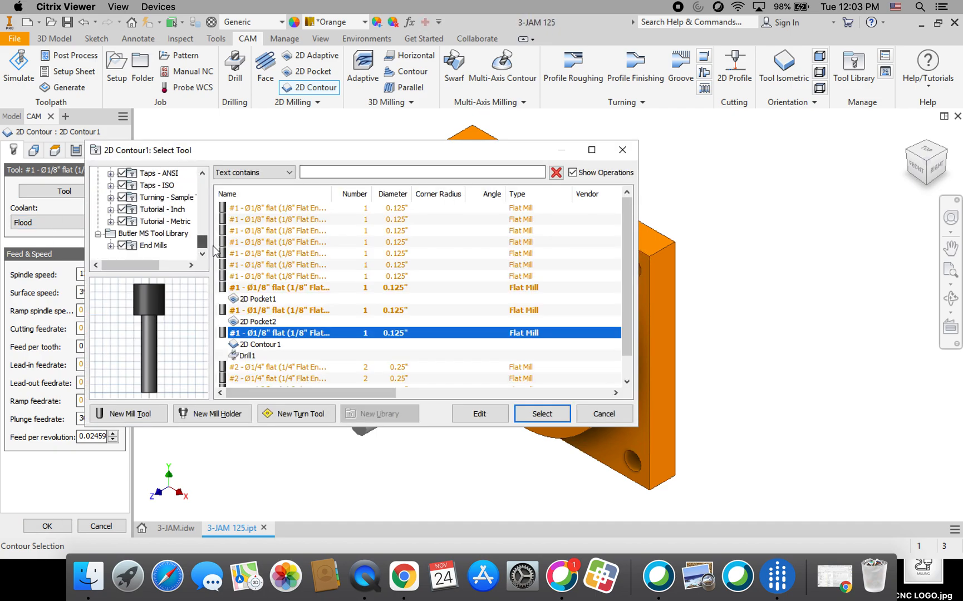
{"action": "left_click", "coordinate": [172, 234]}
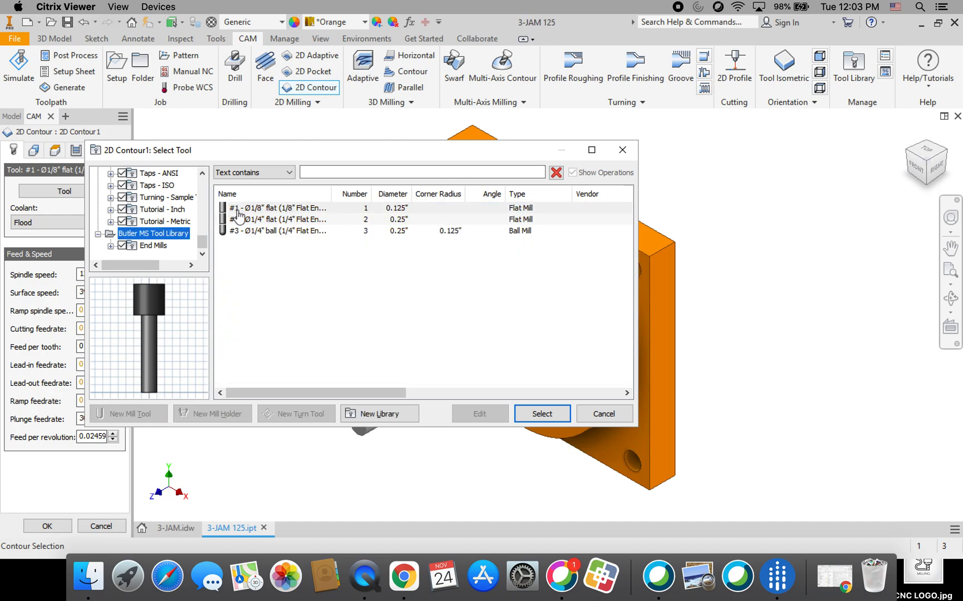
{"action": "left_click", "coordinate": [254, 211]}
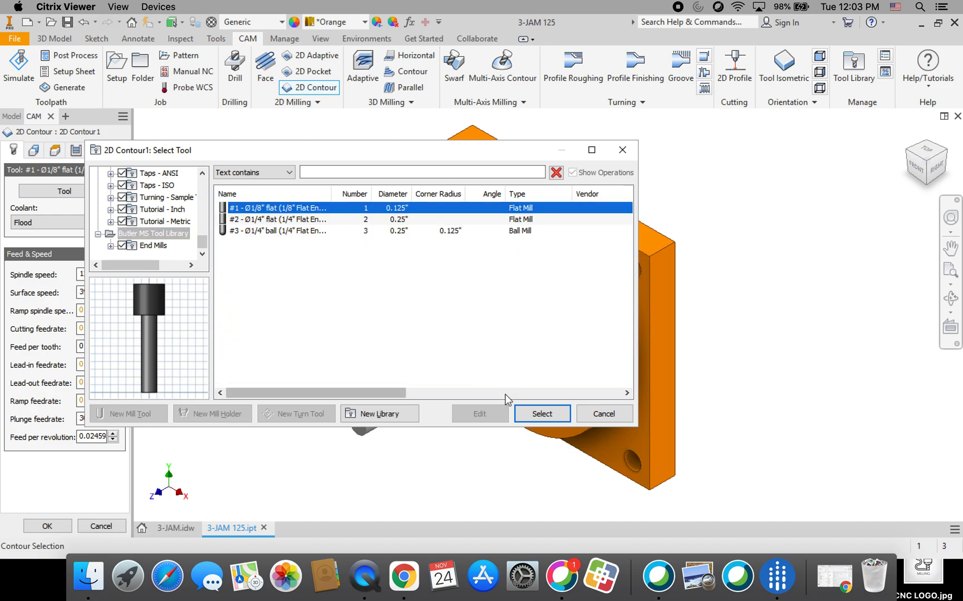
{"action": "left_click", "coordinate": [543, 414]}
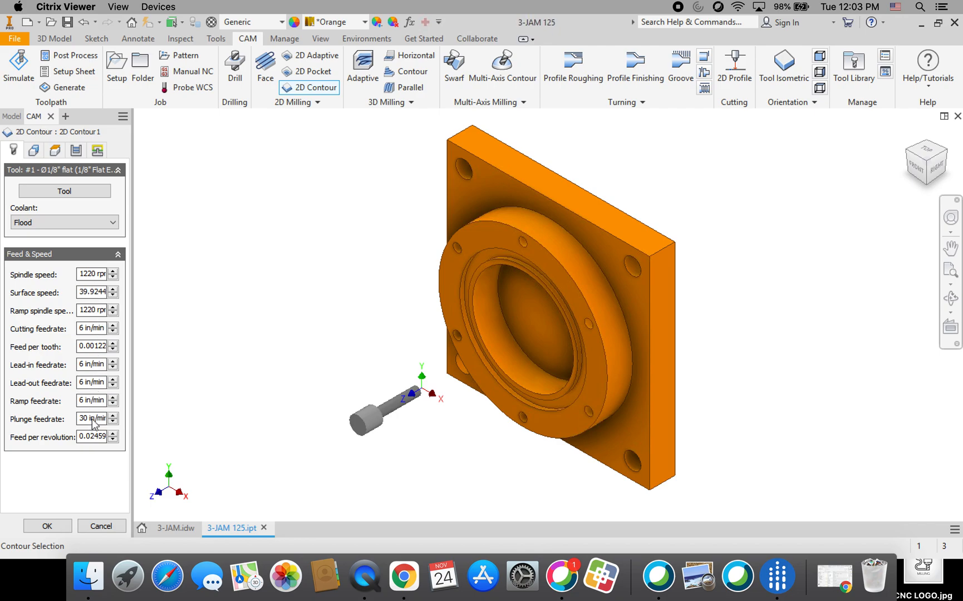
Select the bottom edge of the groove's outer wall around the central bore as the contour geometry
{"action": "left_click", "coordinate": [35, 154]}
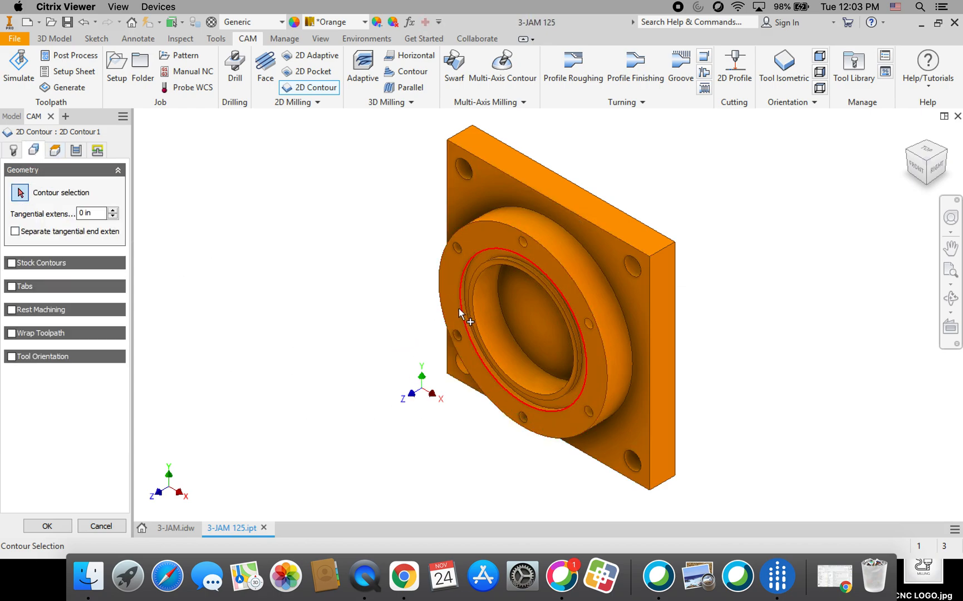
{"action": "scroll", "coordinate": [458, 311], "scroll_direction": "up", "scroll_amount": 5}
{"action": "scroll", "coordinate": [456, 310], "scroll_direction": "down", "scroll_amount": 5}
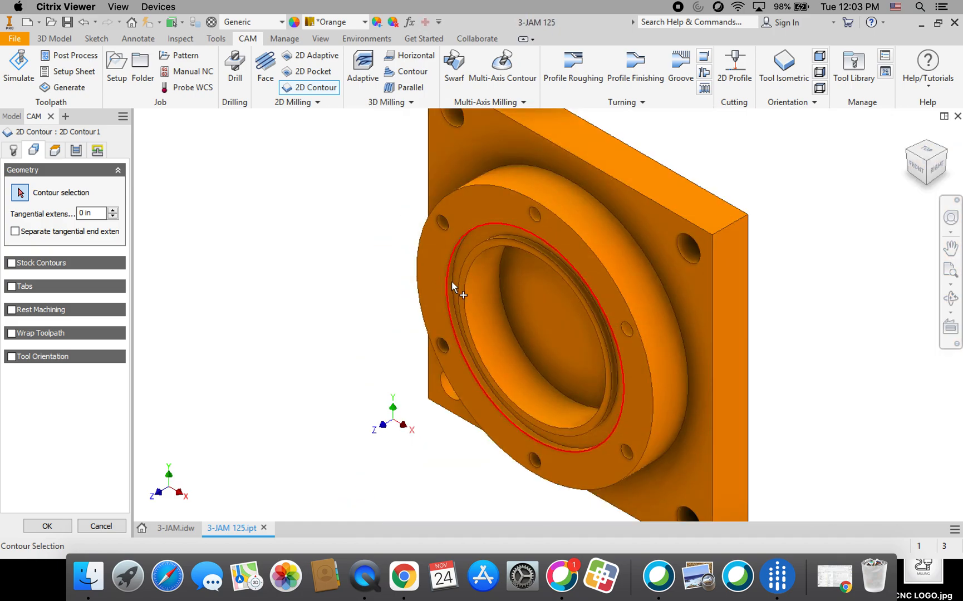
{"action": "scroll", "coordinate": [451, 284], "scroll_direction": "up", "scroll_amount": 5}
{"action": "left_click", "coordinate": [455, 287]}
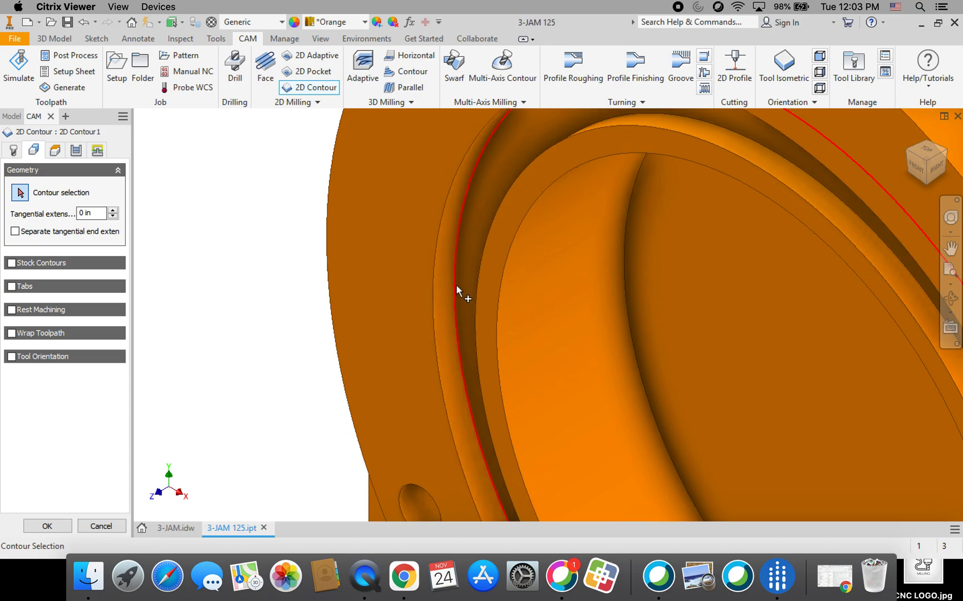
{"action": "left_click", "coordinate": [433, 297]}
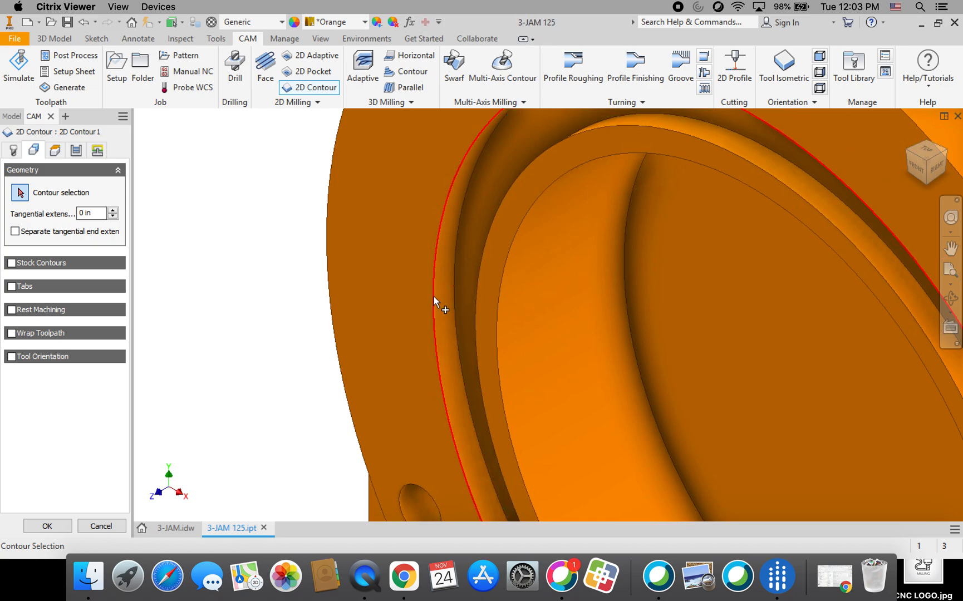
{"action": "left_click", "coordinate": [453, 286]}
{"action": "left_click", "coordinate": [454, 286]}
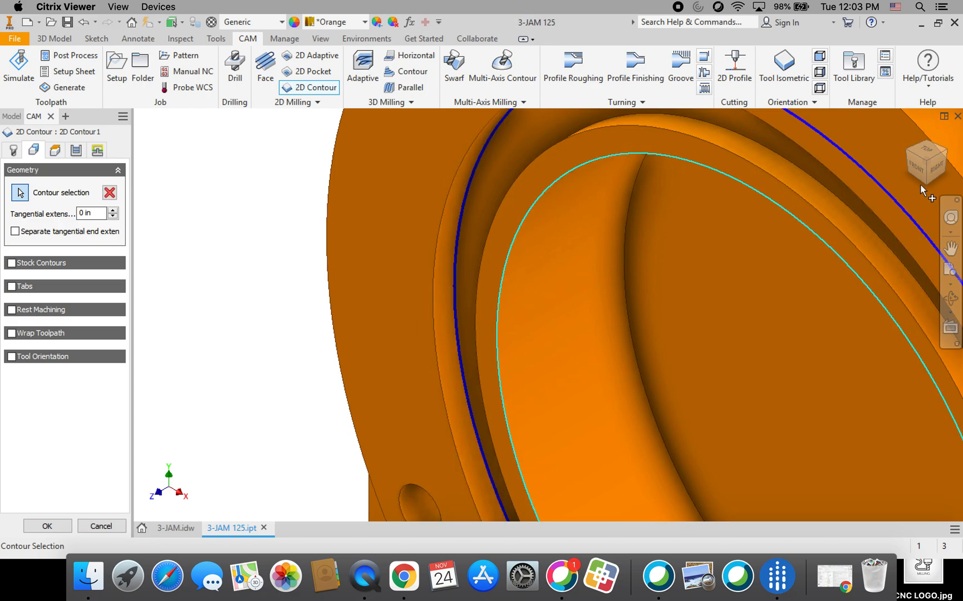
{"action": "left_click", "coordinate": [910, 134]}
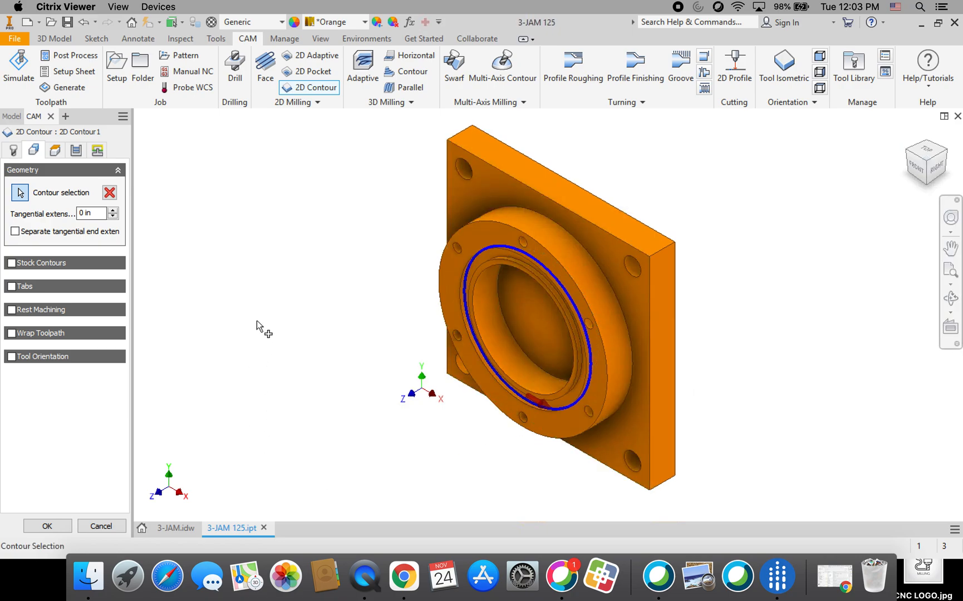
Set the contour's clearance height to 0.2 in from stock top and reference its feed height to stock top
{"action": "left_click", "coordinate": [57, 152]}
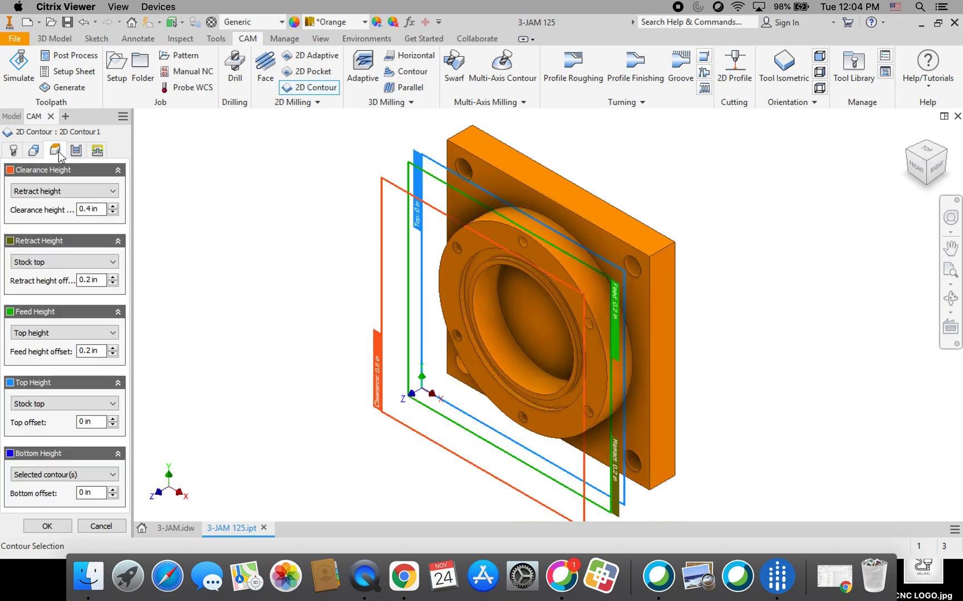
{"action": "left_click", "coordinate": [99, 192]}
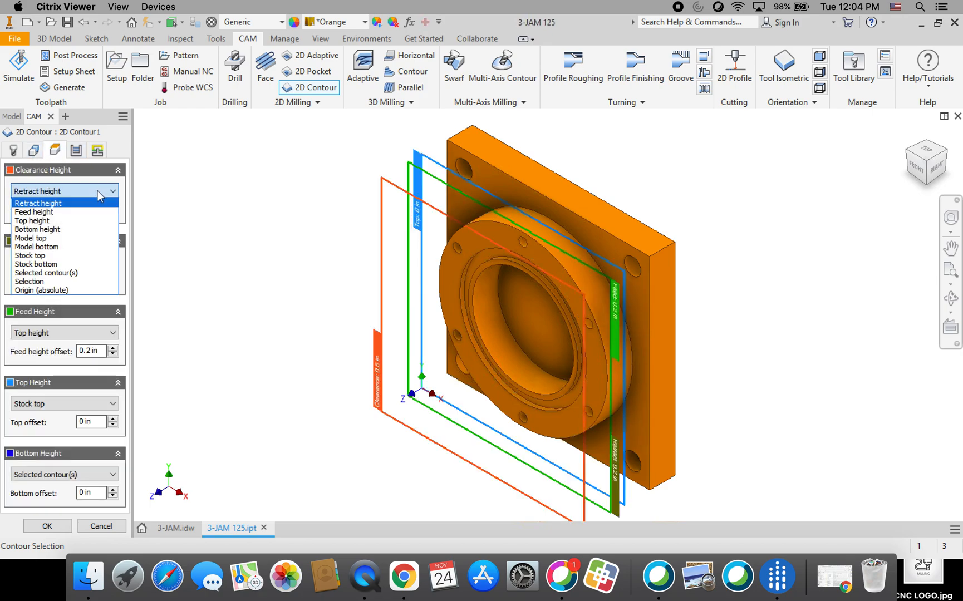
{"action": "left_click", "coordinate": [37, 256]}
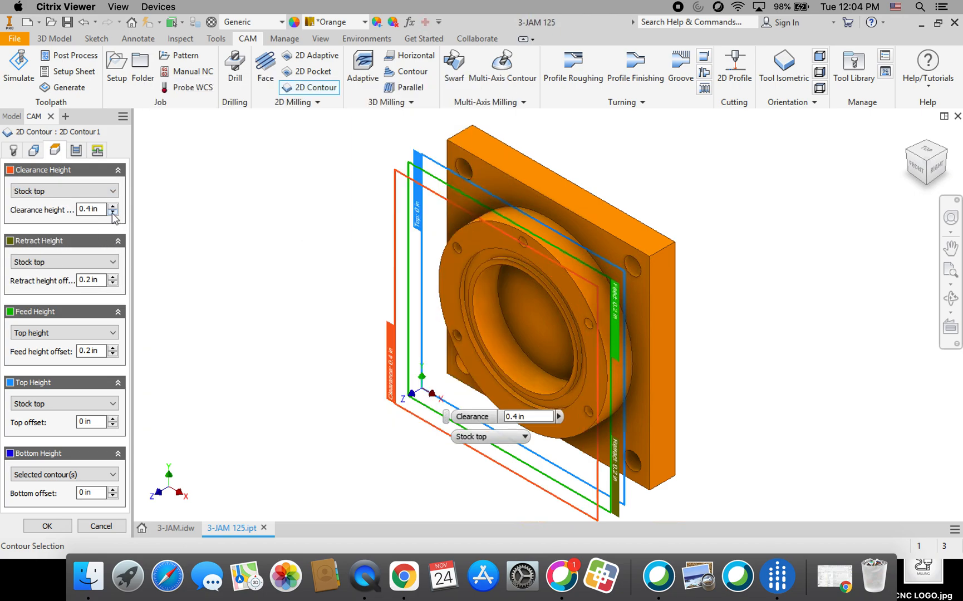
{"action": "left_click", "coordinate": [113, 213]}
{"action": "left_click", "coordinate": [113, 212]}
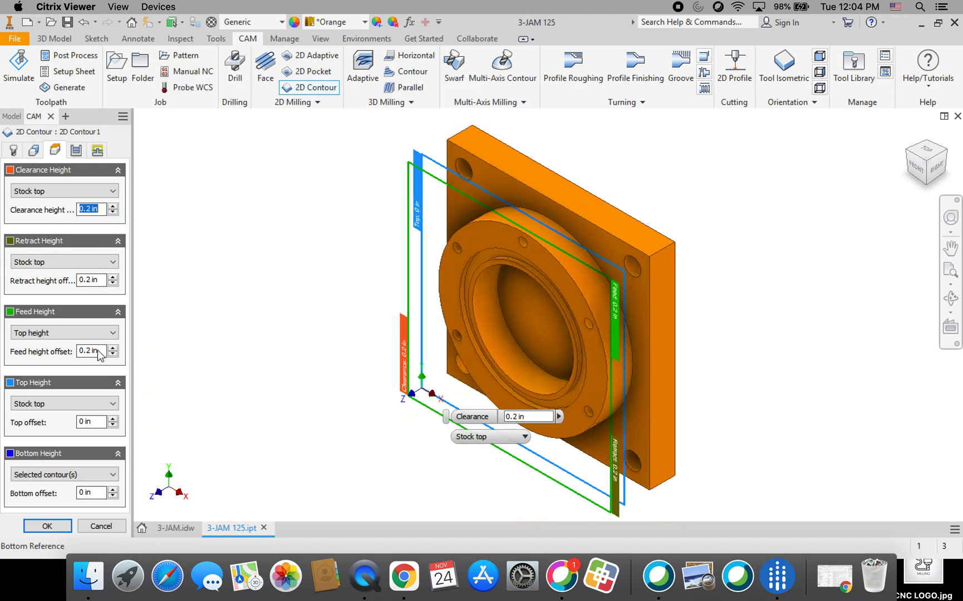
{"action": "left_click", "coordinate": [112, 332]}
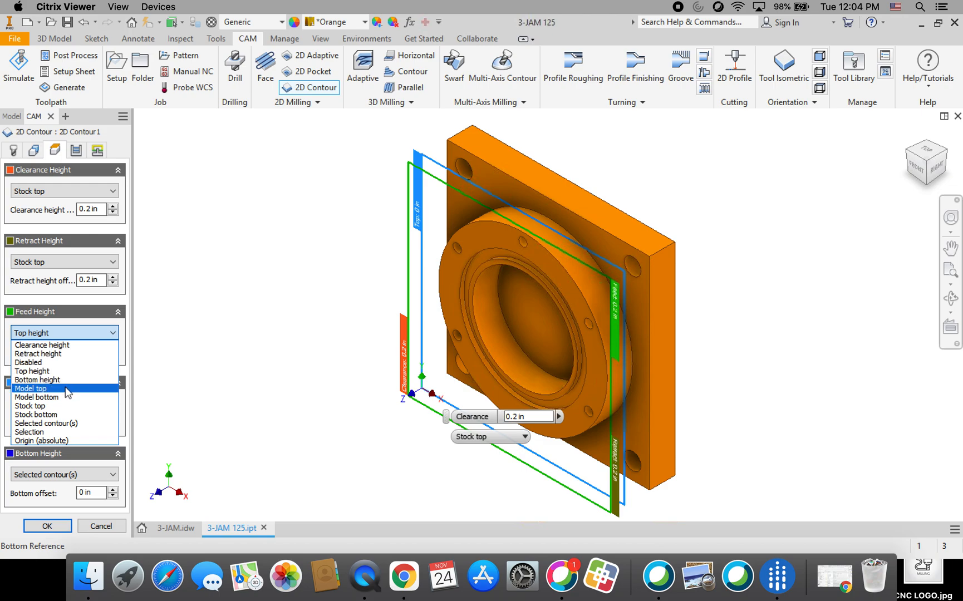
{"action": "left_click", "coordinate": [65, 403]}
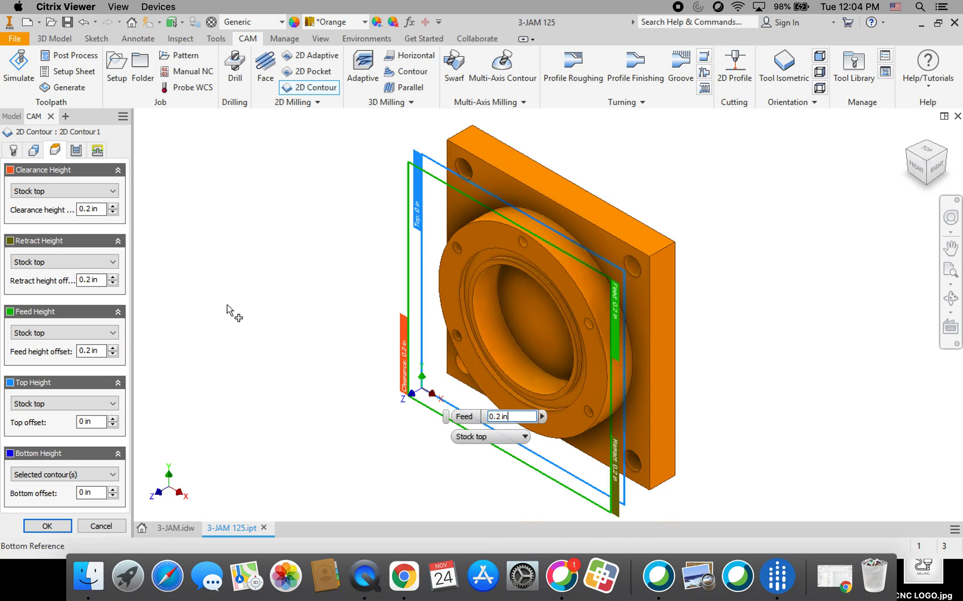
Disable lead-in and lead-out, leave ramping off, and accept the 2D Contour operation
{"action": "left_click", "coordinate": [80, 155]}
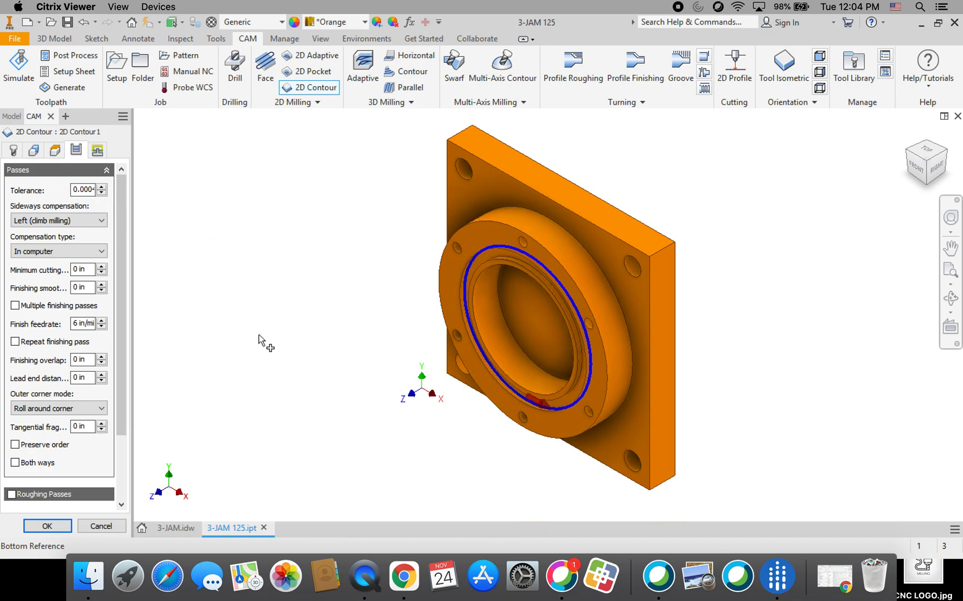
{"action": "left_click_drag", "start_coordinate": [122, 226], "coordinate": [125, 192]}
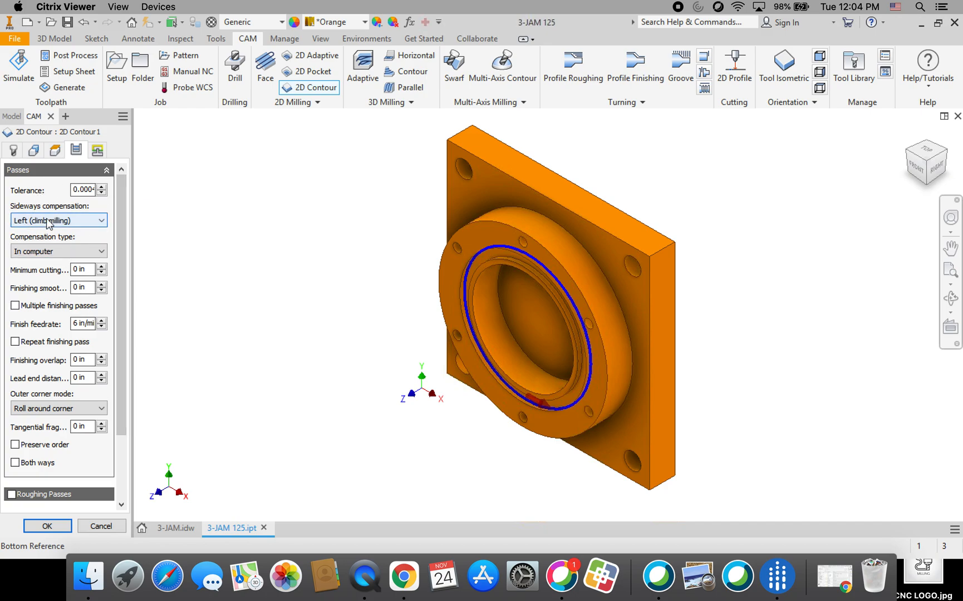
{"action": "left_click", "coordinate": [97, 152]}
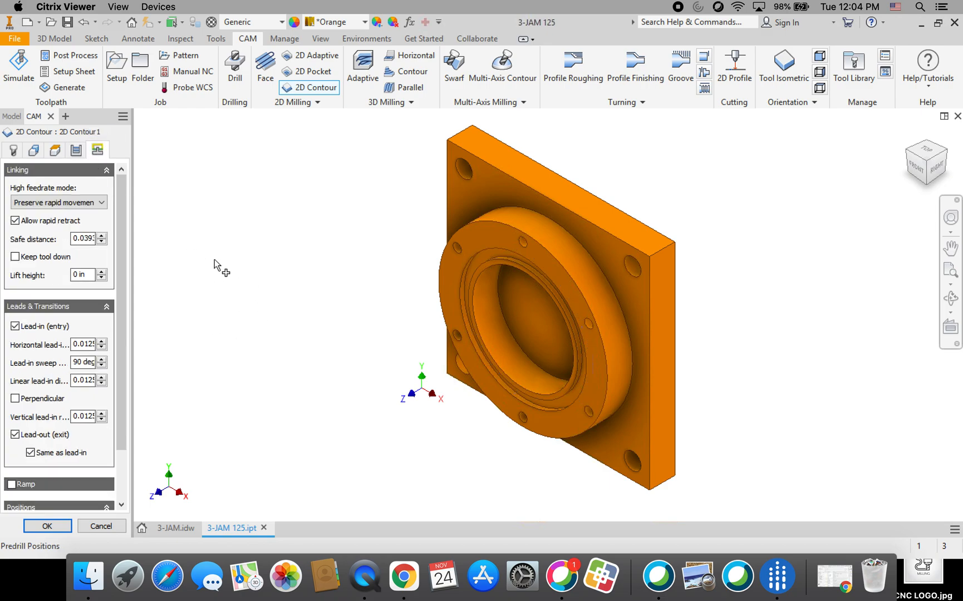
{"action": "left_click", "coordinate": [15, 328]}
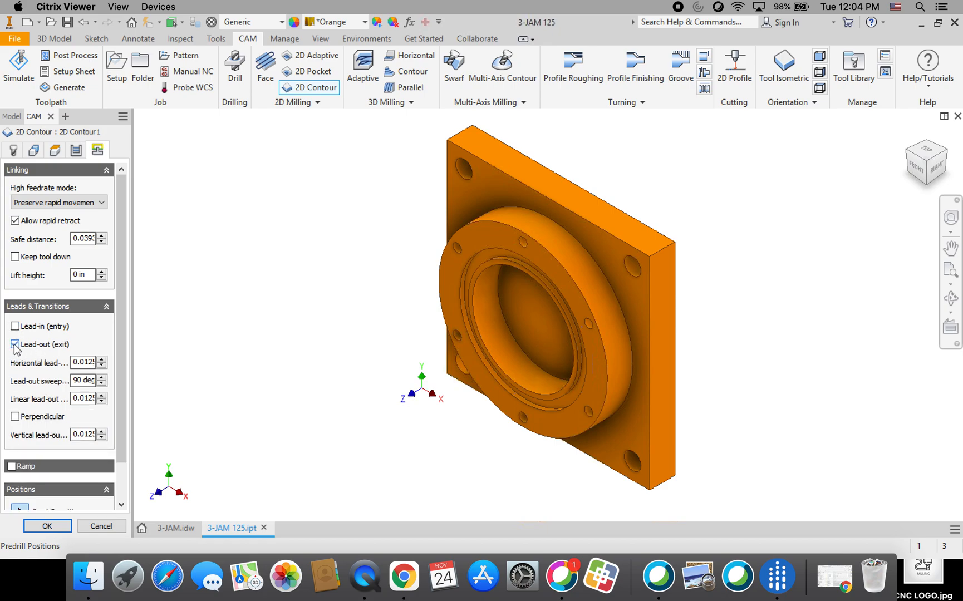
{"action": "left_click", "coordinate": [15, 345]}
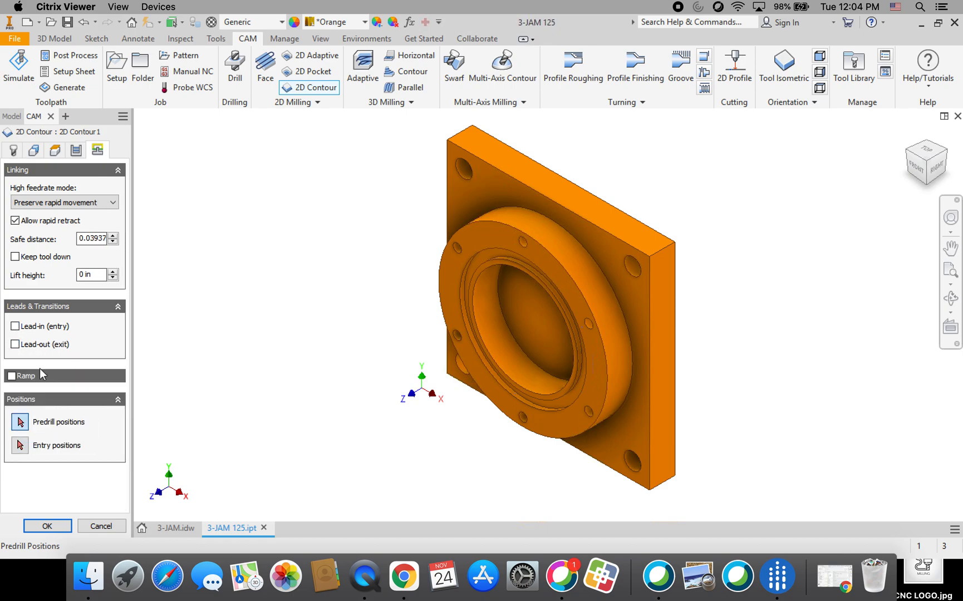
{"action": "left_click", "coordinate": [11, 376]}
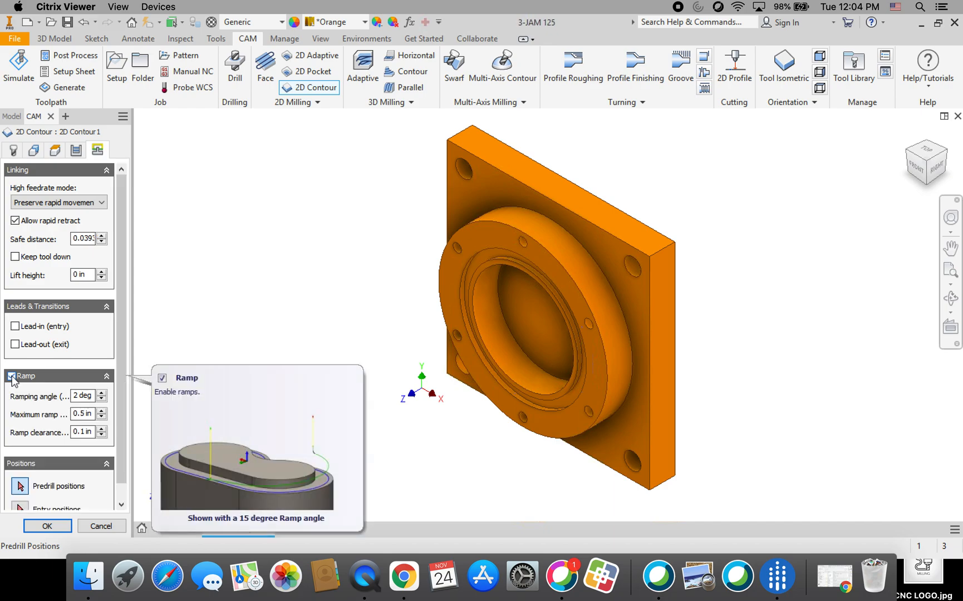
{"action": "left_click", "coordinate": [12, 377]}
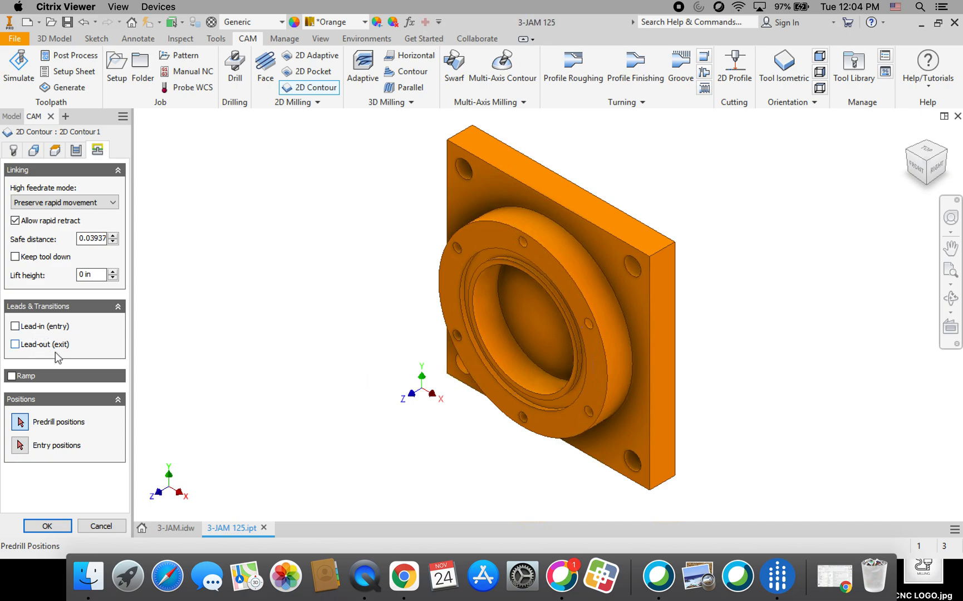
{"action": "left_click", "coordinate": [50, 526]}
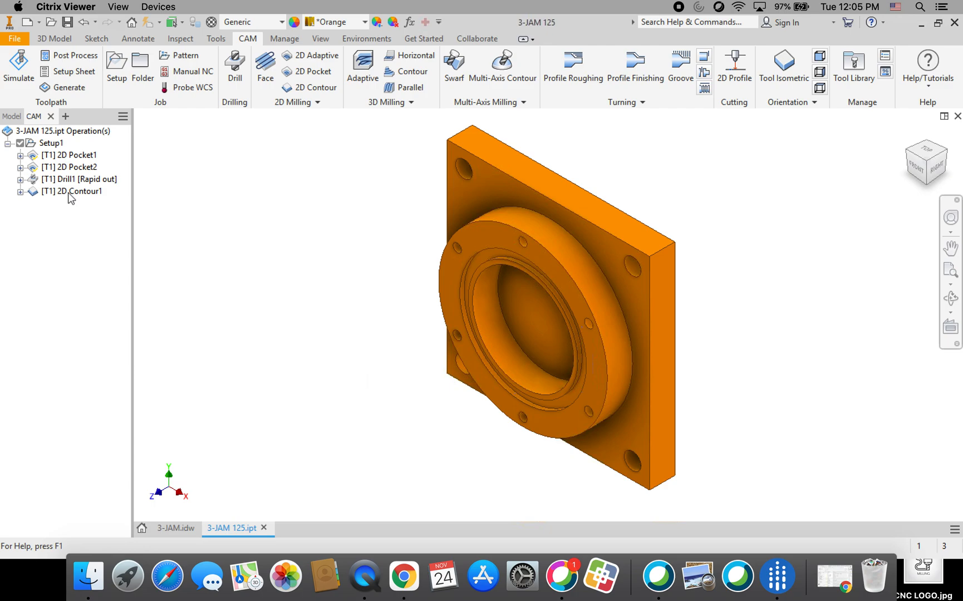
Start post processing and set the output folder to AutoCAD Inventor/Part Drawings/AutoCAD Part Drawings/3-JAM on the H: drive
{"action": "left_click", "coordinate": [58, 57]}
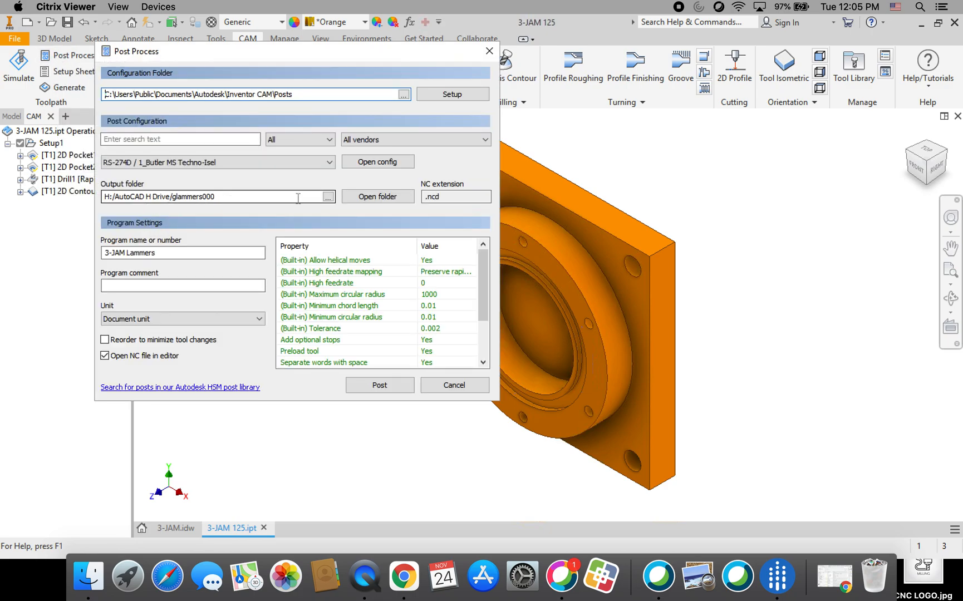
{"action": "left_click", "coordinate": [328, 197]}
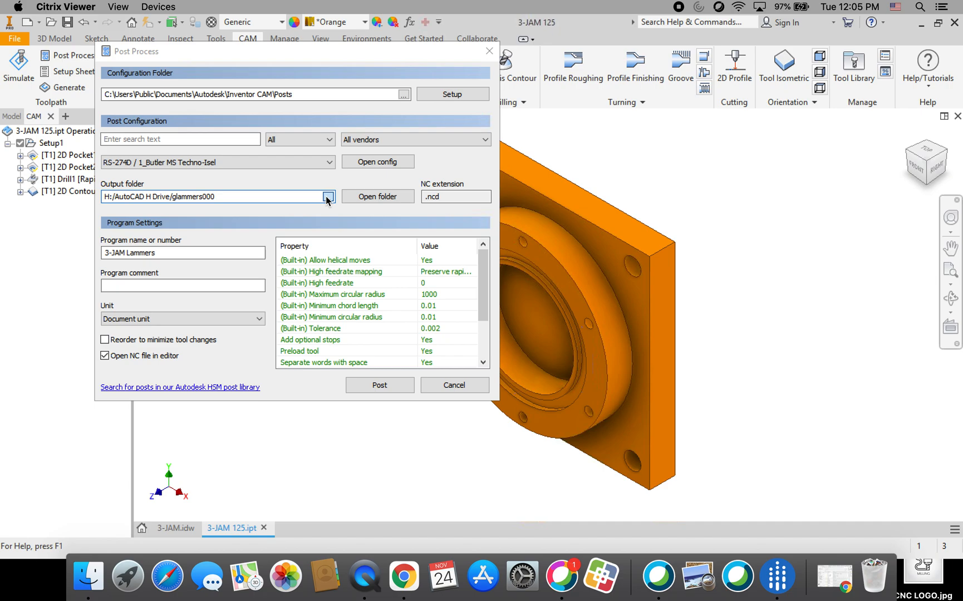
{"action": "left_click", "coordinate": [586, 206]}
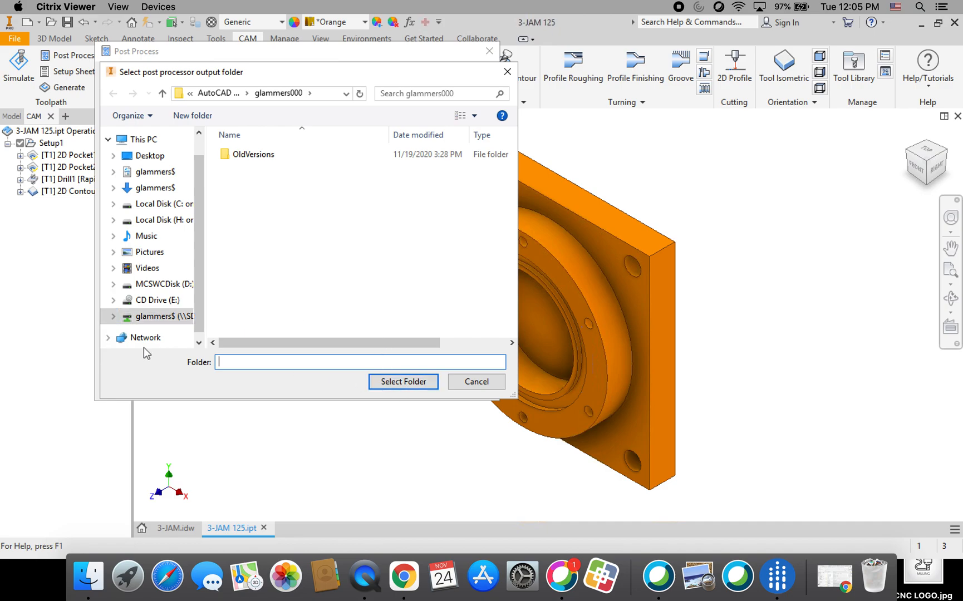
{"action": "left_click", "coordinate": [154, 317]}
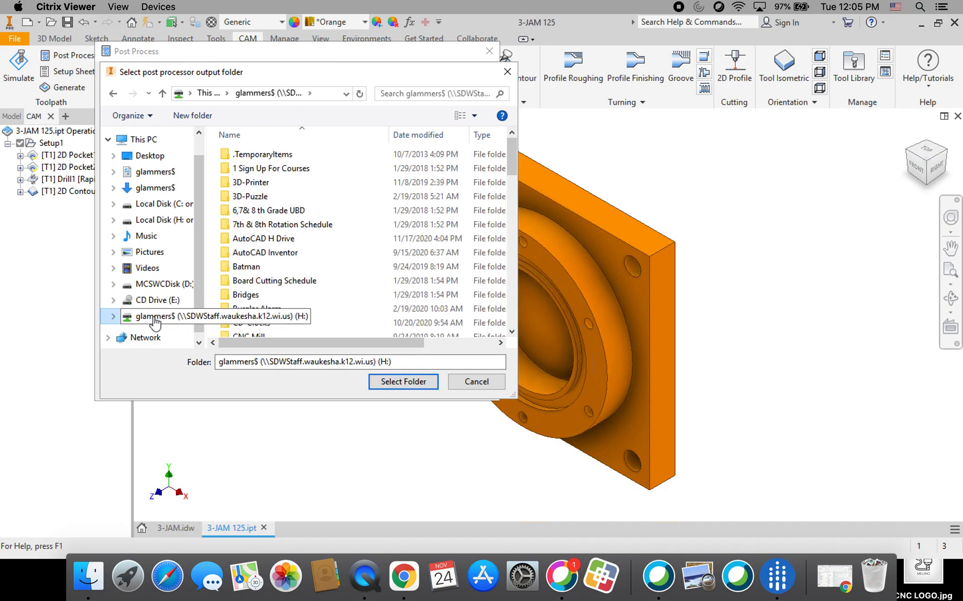
{"action": "double_click", "coordinate": [265, 253]}
{"action": "scroll", "coordinate": [289, 301], "scroll_direction": "down", "scroll_amount": 3}
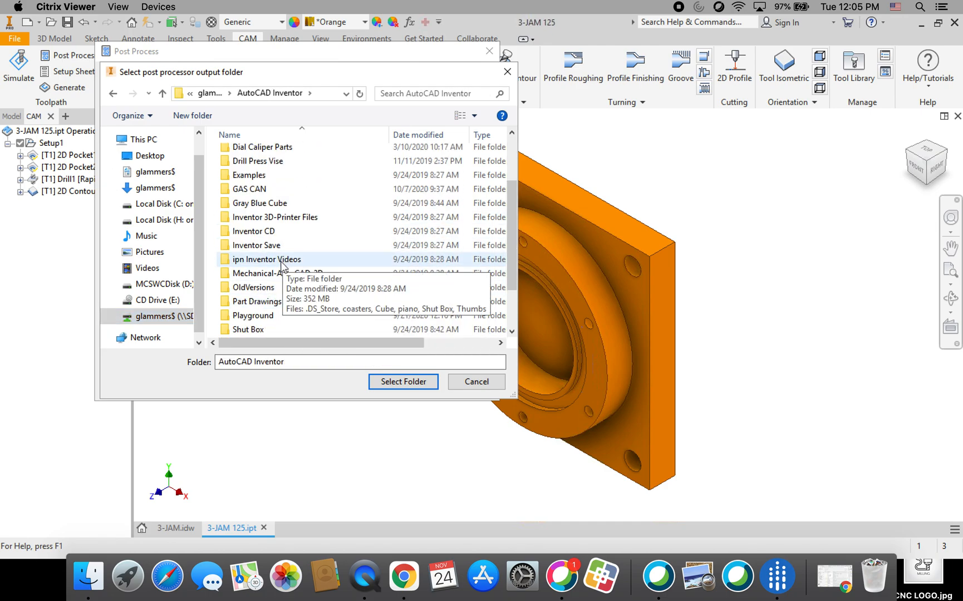
{"action": "scroll", "coordinate": [281, 264], "scroll_direction": "down", "scroll_amount": 2}
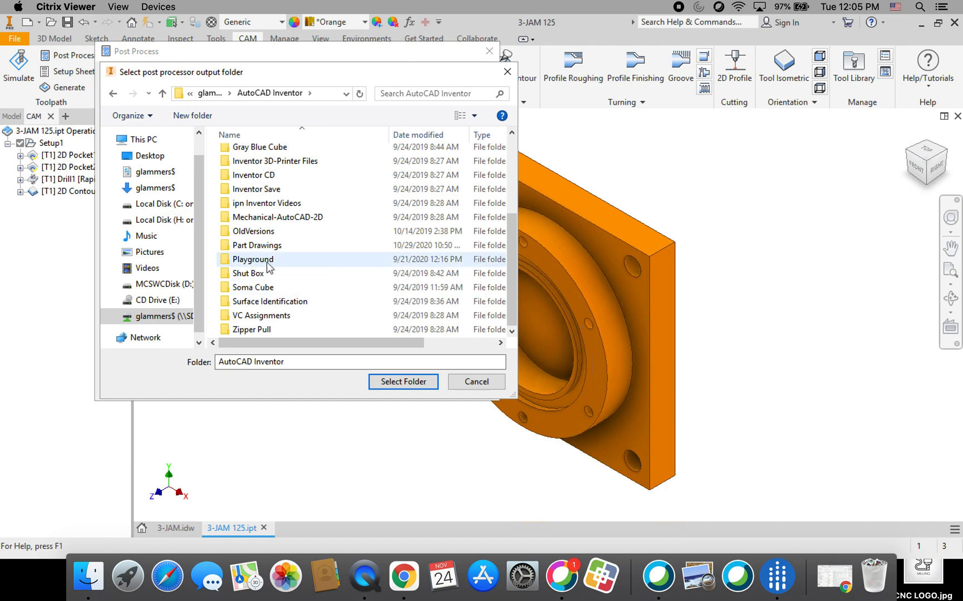
{"action": "double_click", "coordinate": [266, 247]}
{"action": "double_click", "coordinate": [258, 157]}
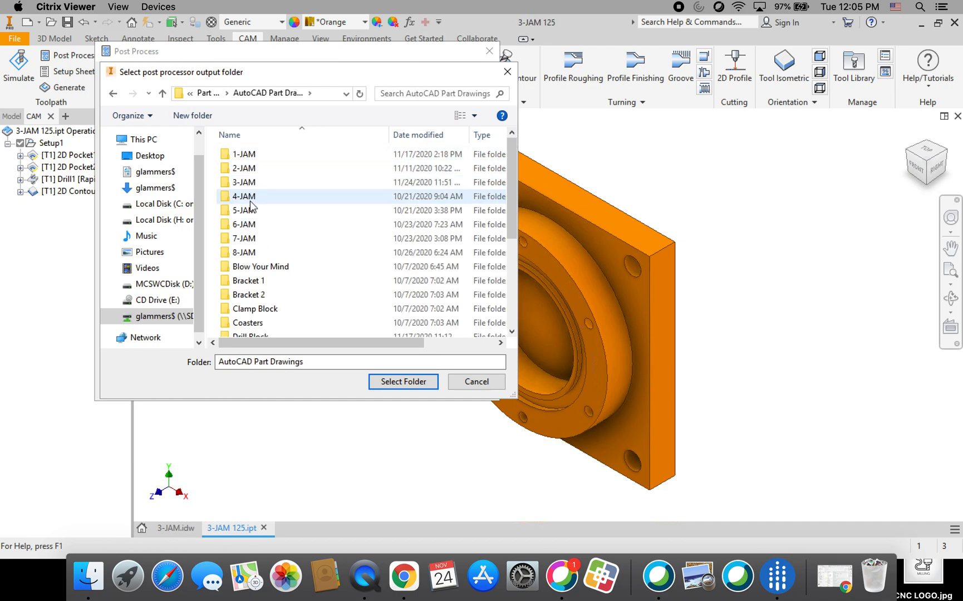
{"action": "double_click", "coordinate": [244, 182]}
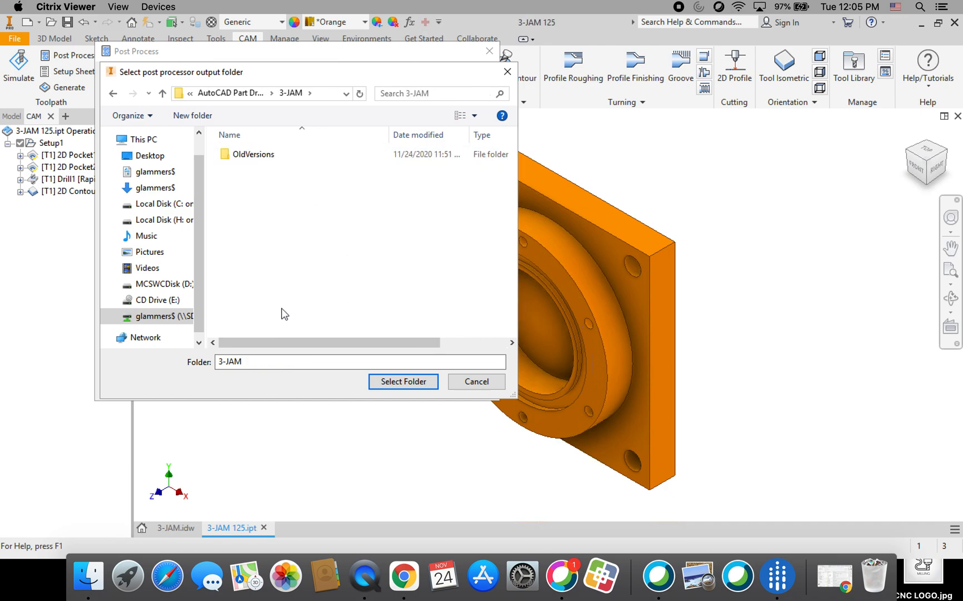
{"action": "left_click", "coordinate": [398, 382]}
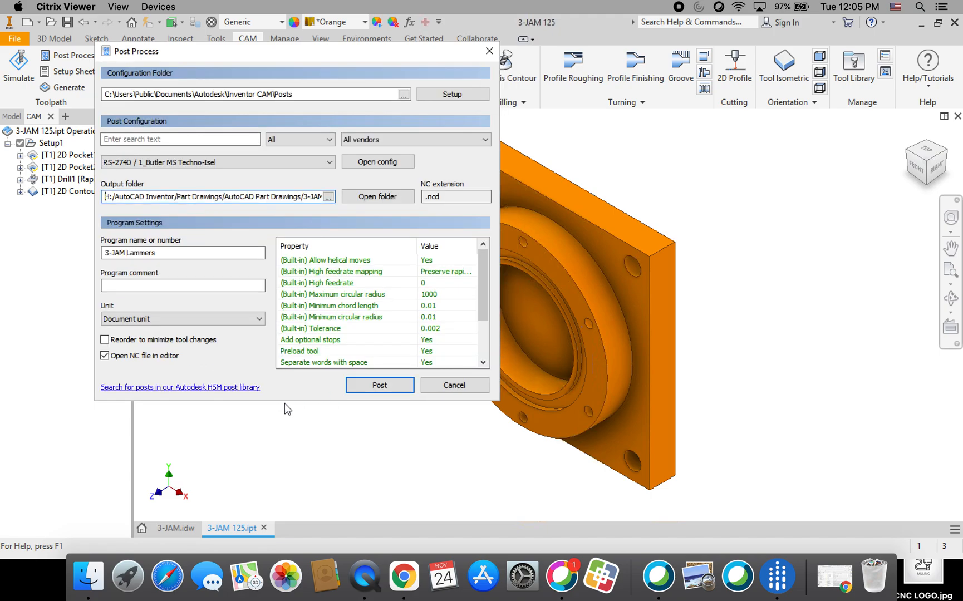
Post the toolpaths to a saved NC file with 125 added after 3-JAM in the program name, and close the code editor
{"action": "left_click", "coordinate": [127, 253]}
{"action": "type", "text": "125"}
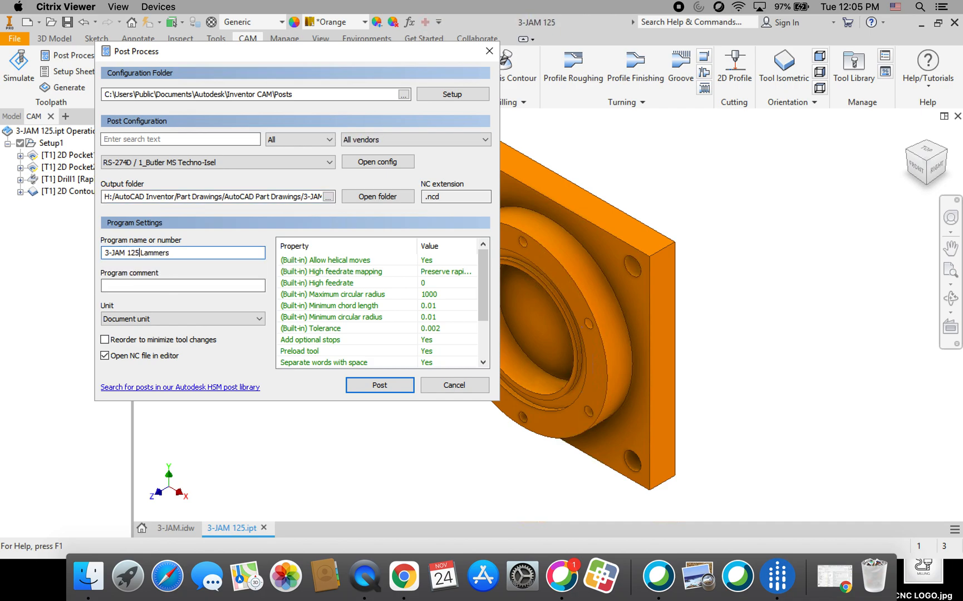
{"action": "left_click", "coordinate": [386, 386]}
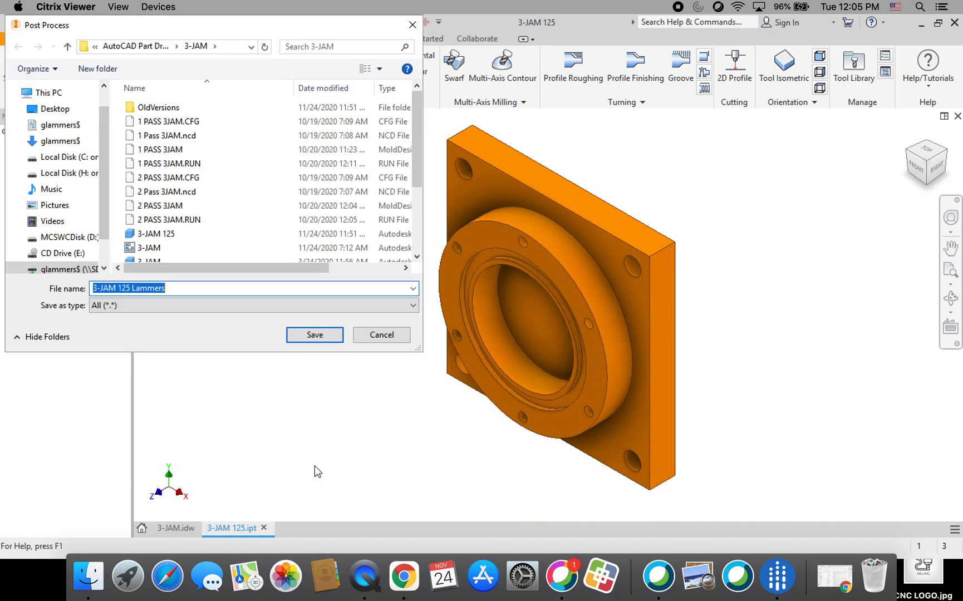
{"action": "left_click", "coordinate": [317, 334]}
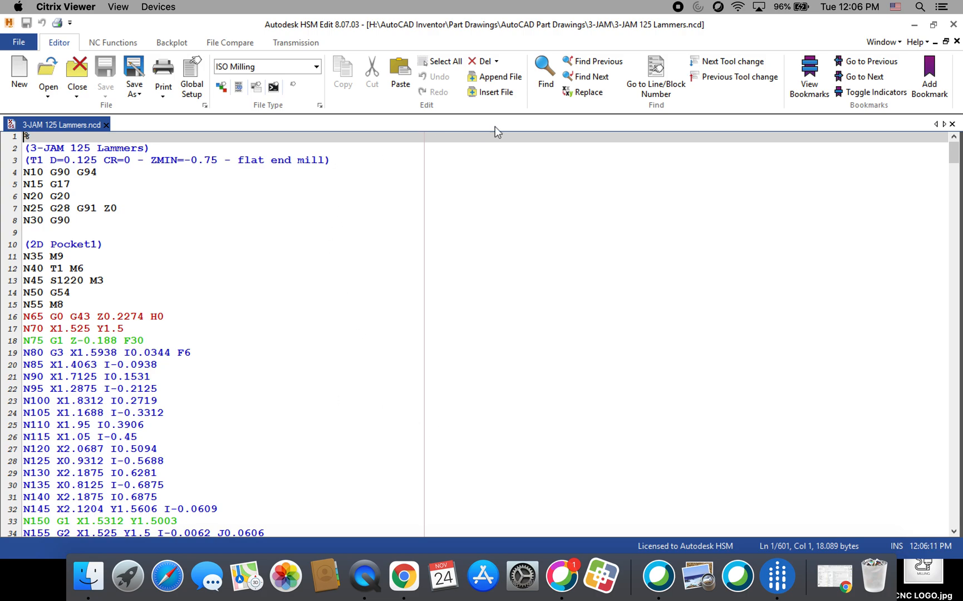
{"action": "left_click", "coordinate": [954, 25]}
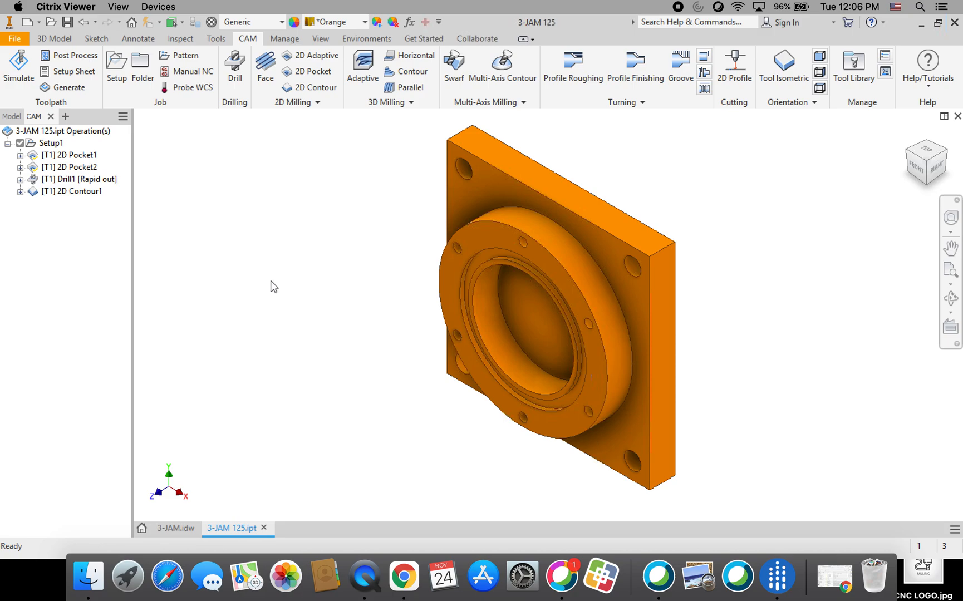
{"action": "scroll", "coordinate": [244, 139], "scroll_direction": "down", "scroll_amount": 3}
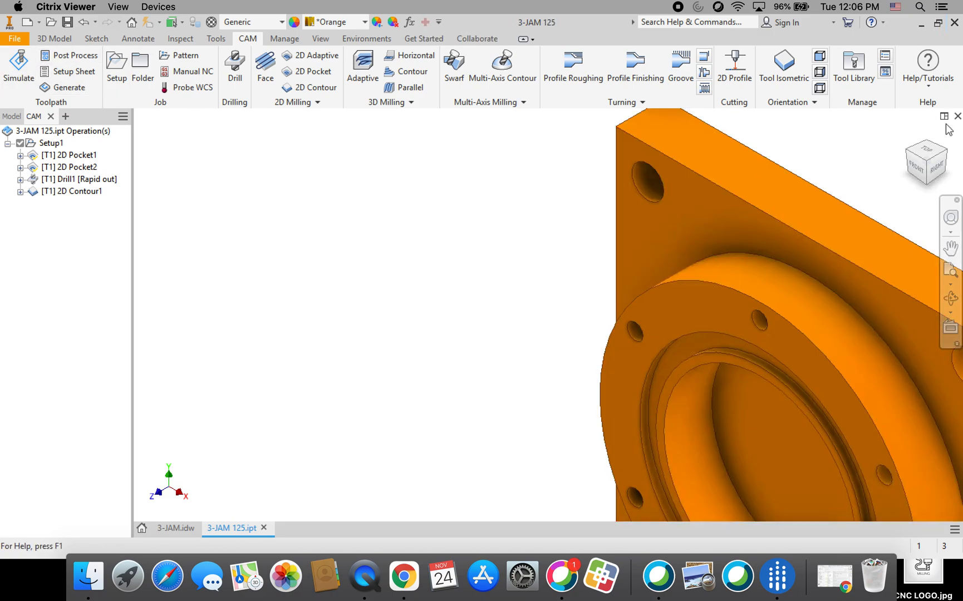
{"action": "left_click", "coordinate": [909, 135]}
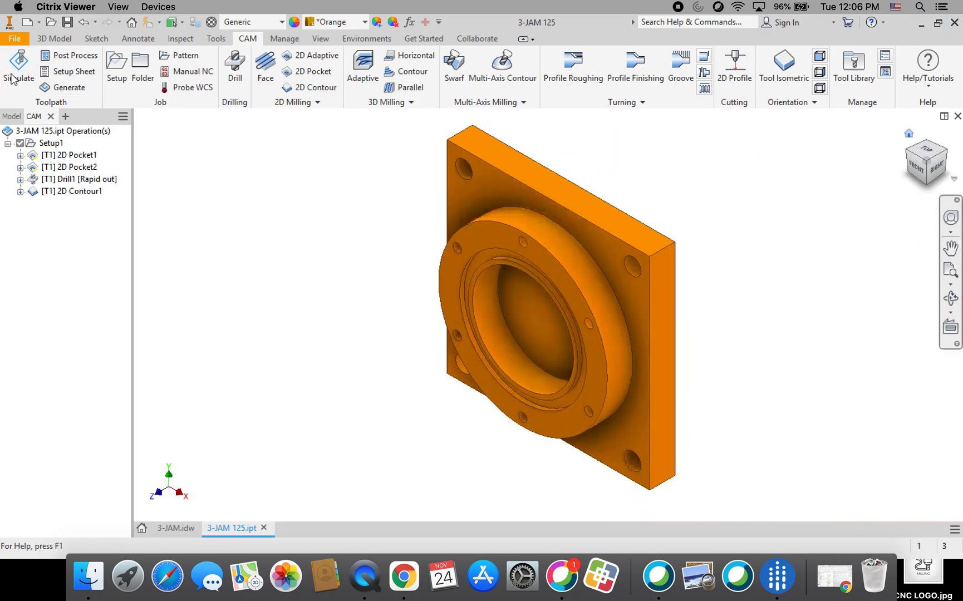
Simulate all toolpaths with the stock shown, play the machining while skipping ahead through the operations, and close the simulation
{"action": "left_click", "coordinate": [18, 64]}
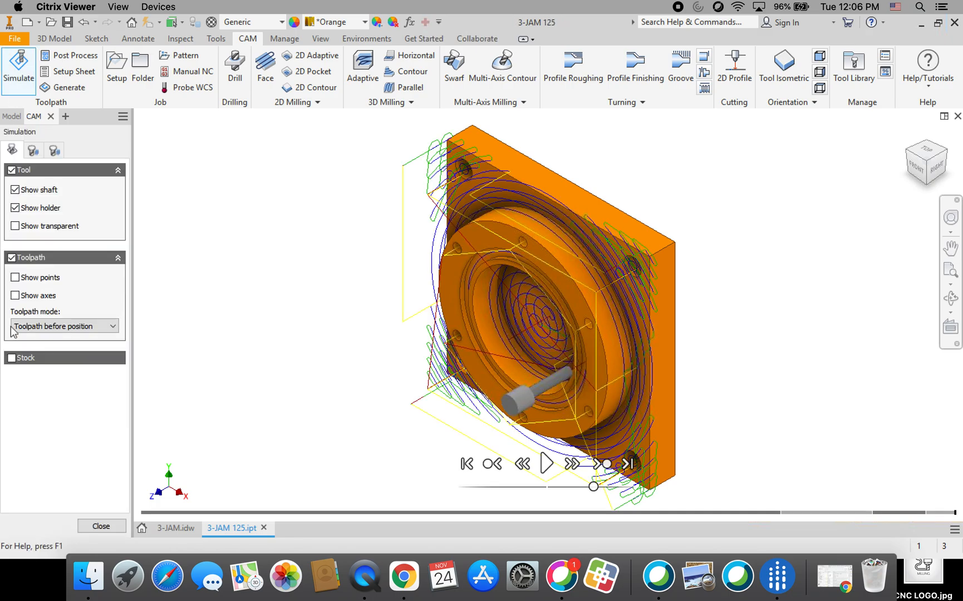
{"action": "left_click", "coordinate": [11, 358]}
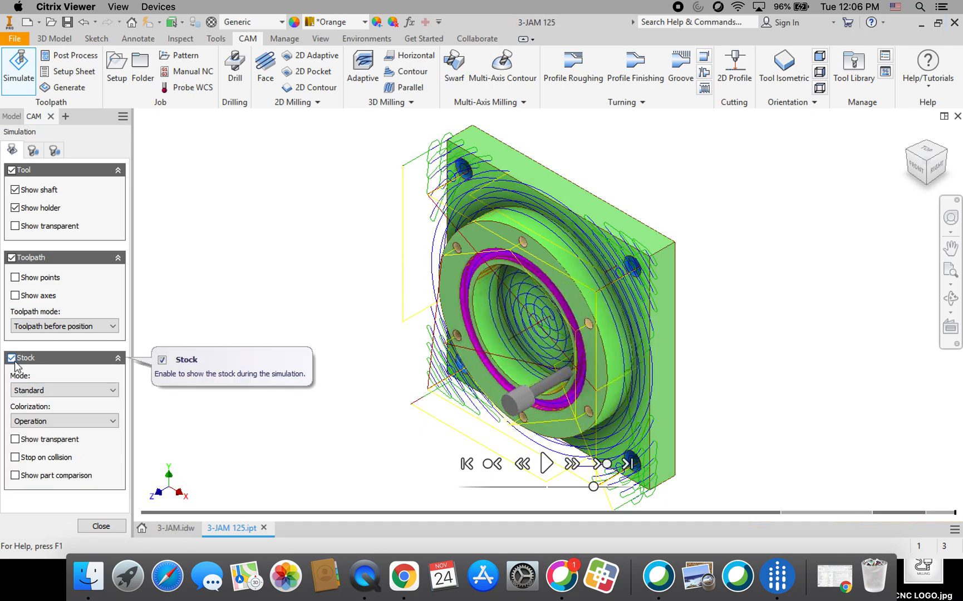
{"action": "left_click", "coordinate": [546, 465]}
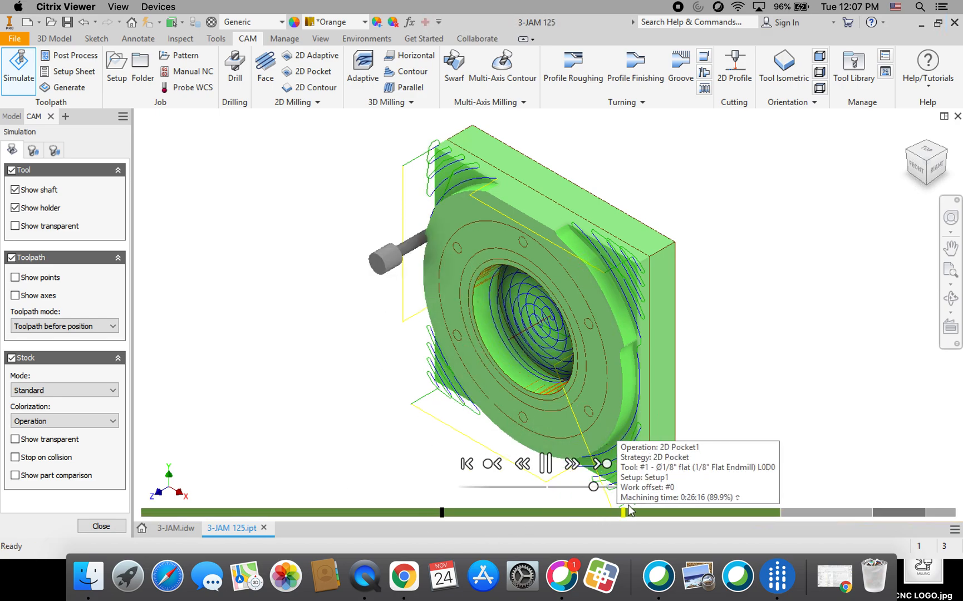
{"action": "left_click", "coordinate": [697, 511]}
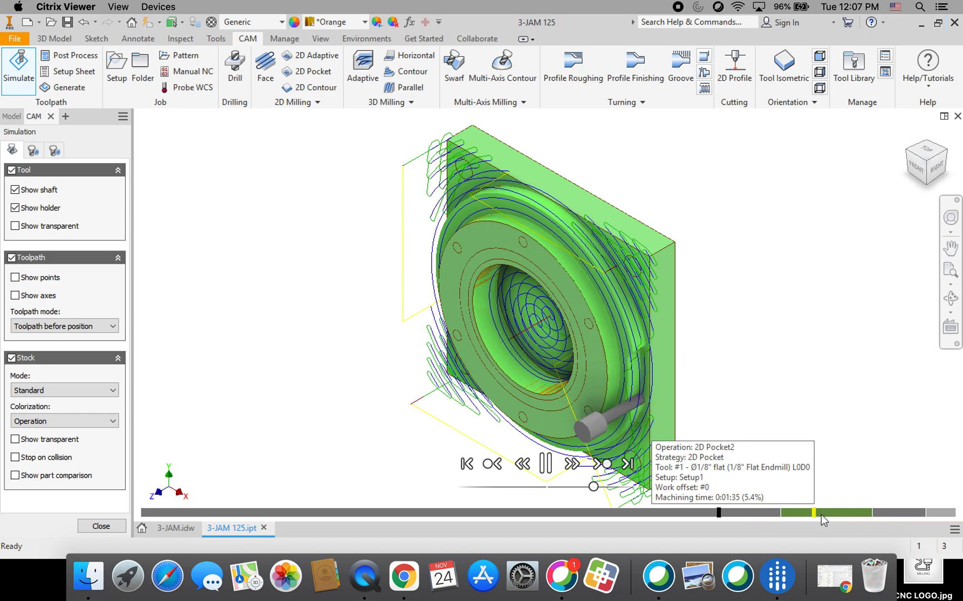
{"action": "left_click", "coordinate": [842, 513]}
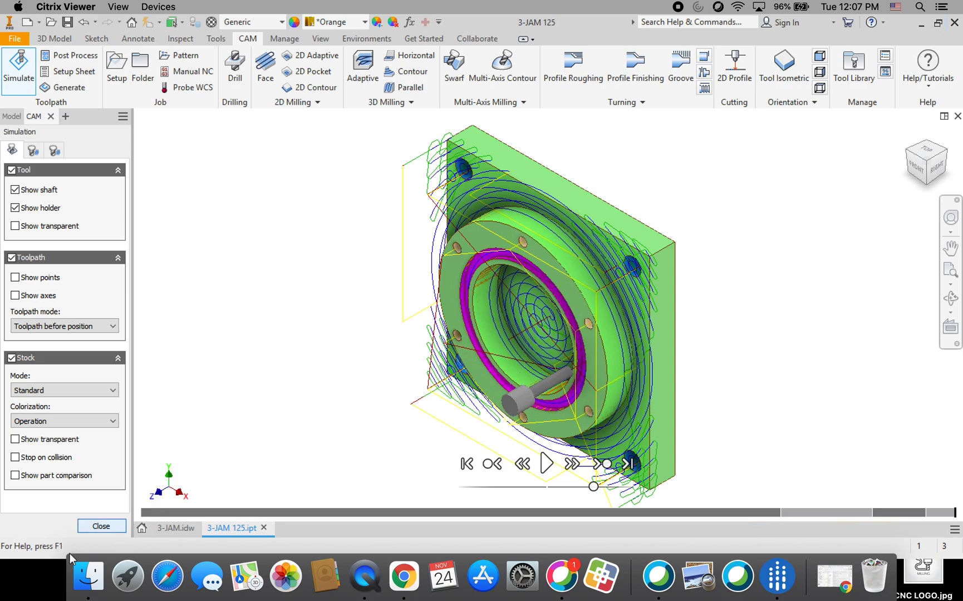
{"action": "left_click", "coordinate": [101, 527]}
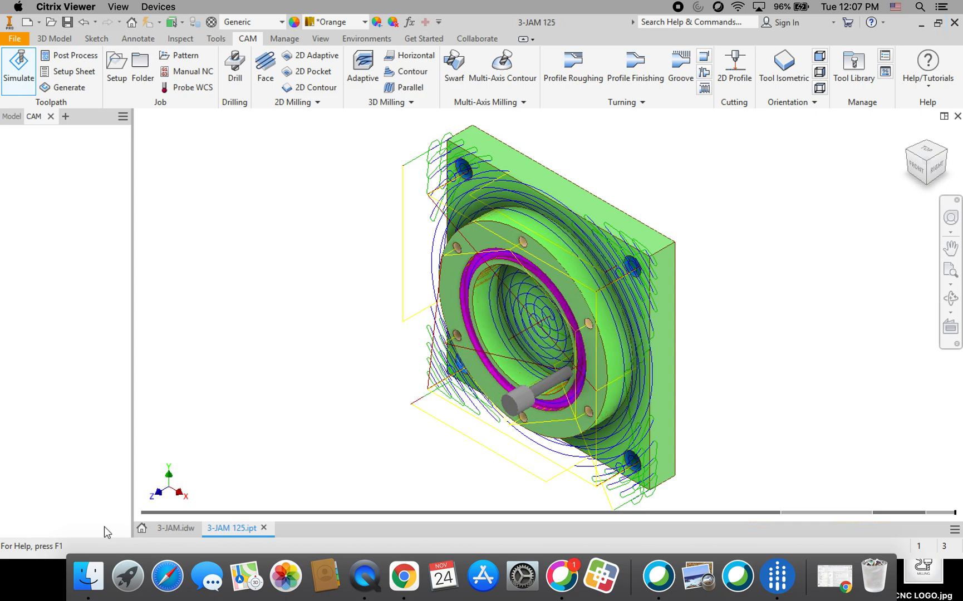
Save the active 3-JAM 125 part file
{"action": "left_click", "coordinate": [15, 40]}
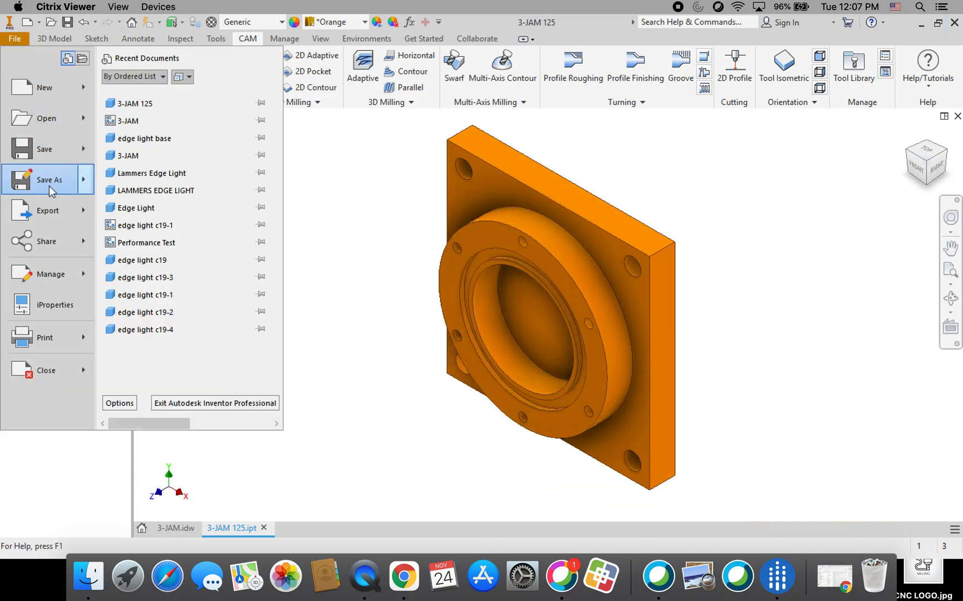
{"action": "mouse_move", "coordinate": [44, 150]}
{"action": "left_click", "coordinate": [45, 151]}
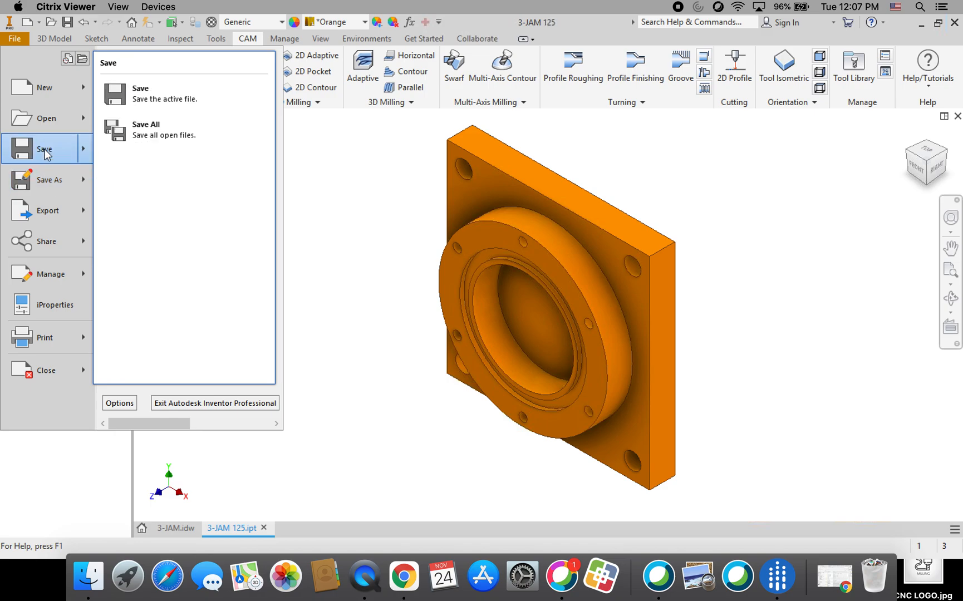